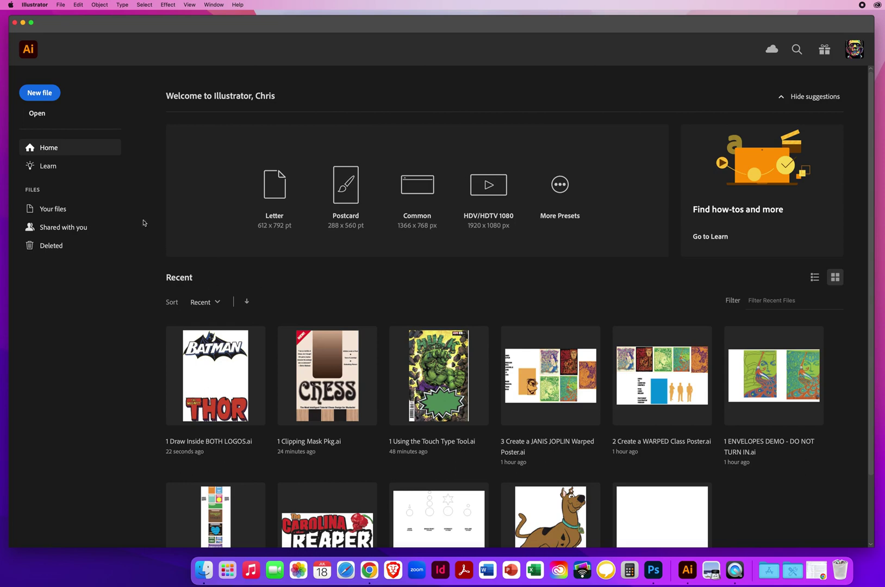
- In the Open dialog, browse to Ai DEMOS > Ai - CHAPTER 9 > 9.2 Draw Inside Logos and select 1 Draw Inside BOTH LOGOS.ai
click(60, 6)
click(76, 34)
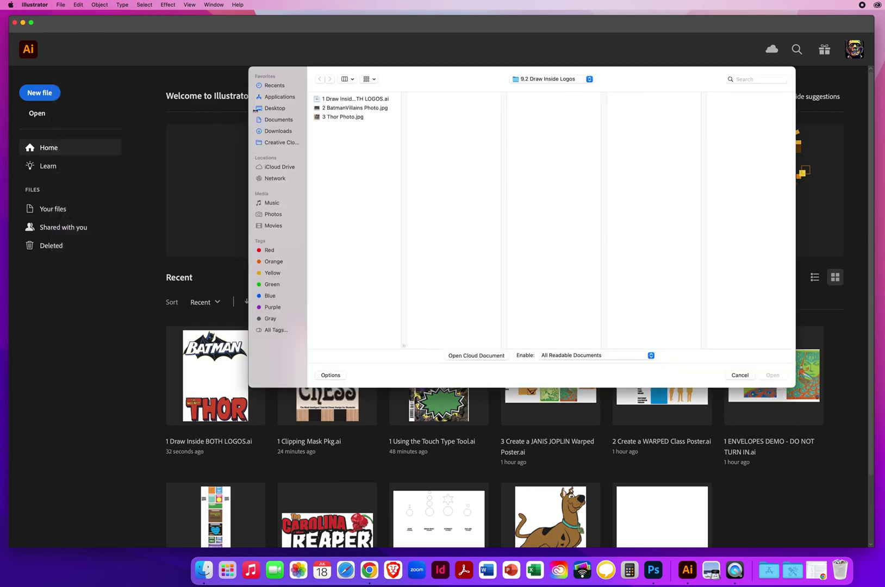
click(264, 109)
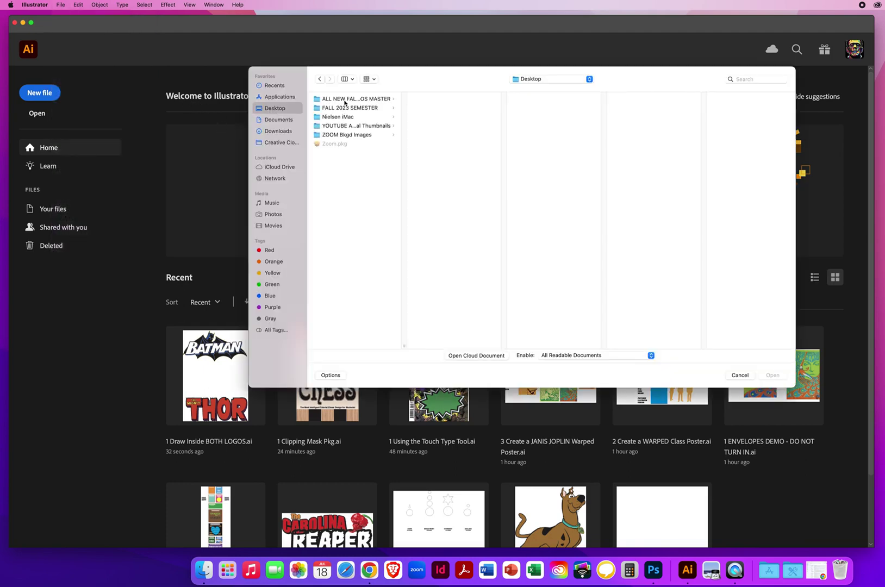
click(344, 100)
click(437, 99)
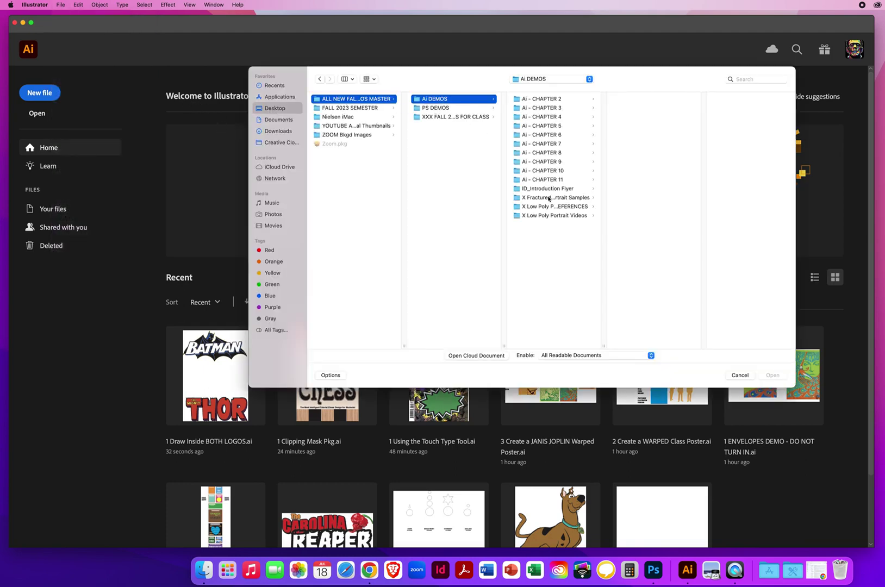
click(563, 162)
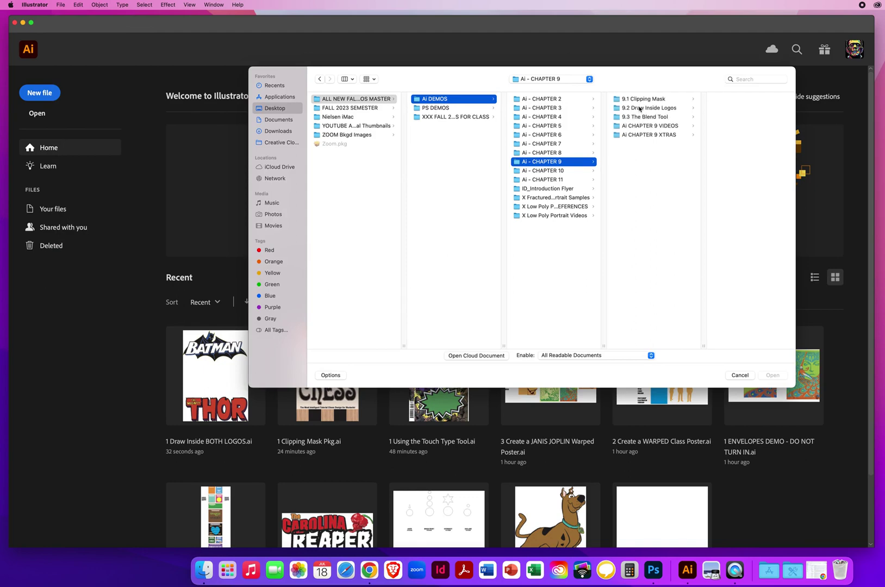
click(639, 108)
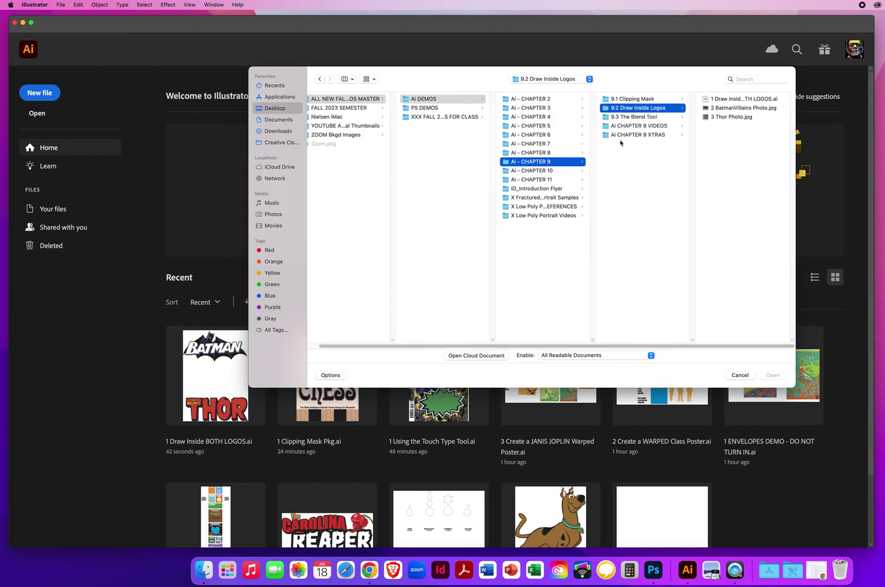
click(730, 100)
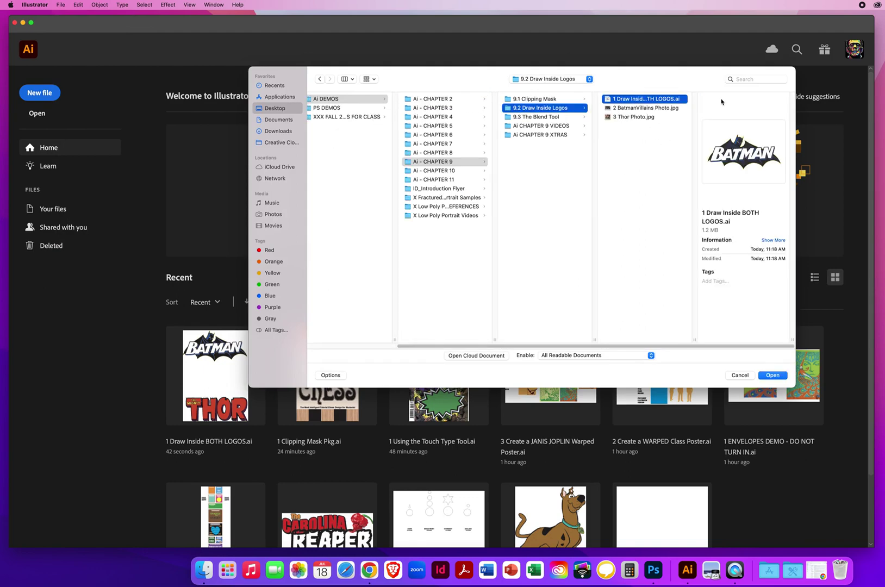
- Open the file and zoom out until both the BATMAN and THOR artboards fit
click(764, 376)
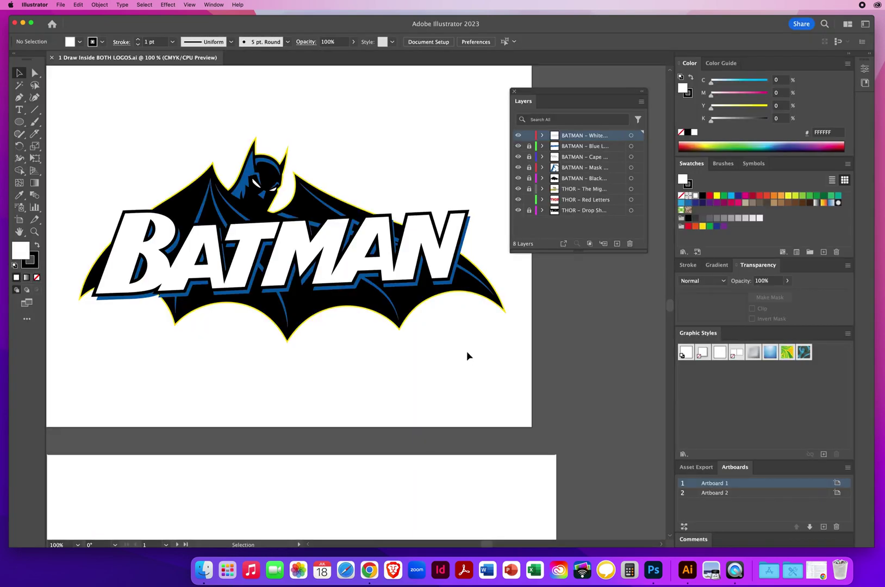
click(34, 231)
alt+click(306, 344)
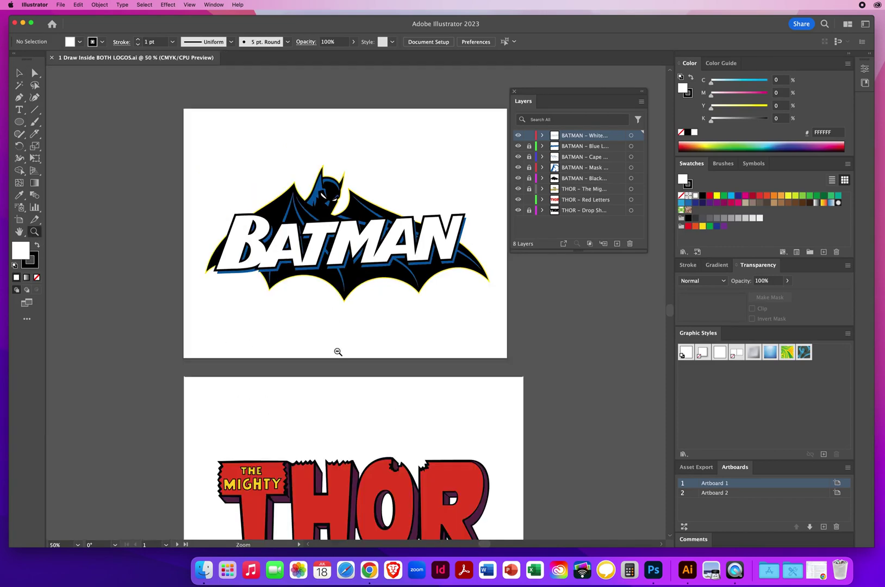
alt+click(336, 352)
scroll(345, 325, down, 2)
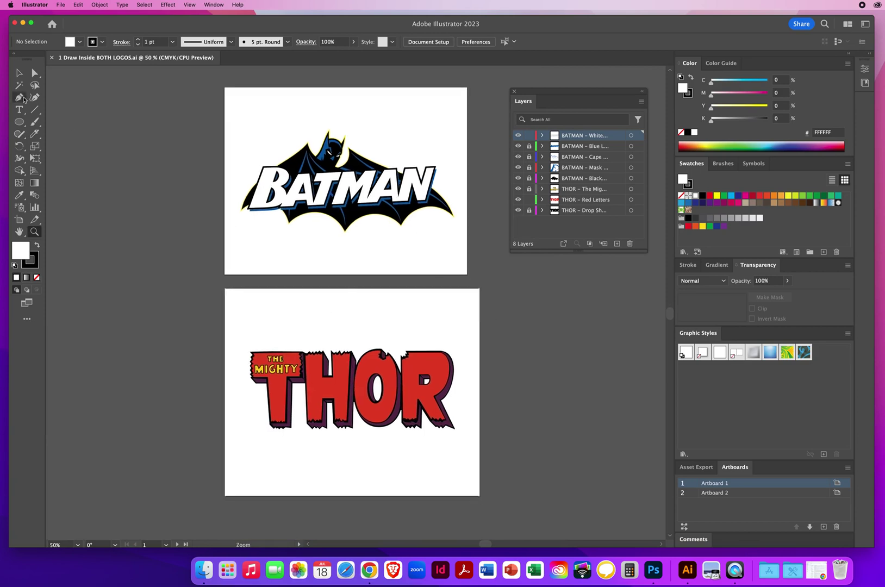
- Reposition and widen the Layers panel to show full names, then hide all eight layers
key(v)
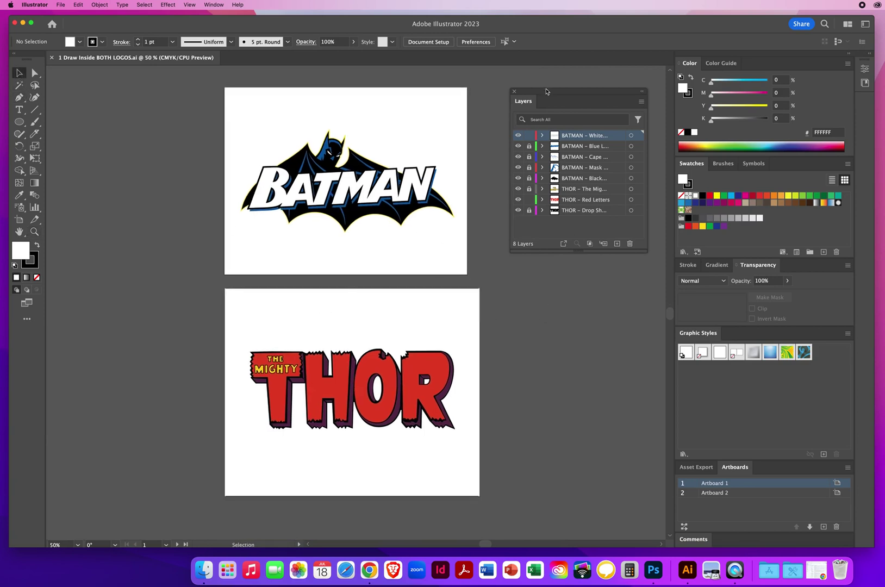
drag(547, 91, 522, 104)
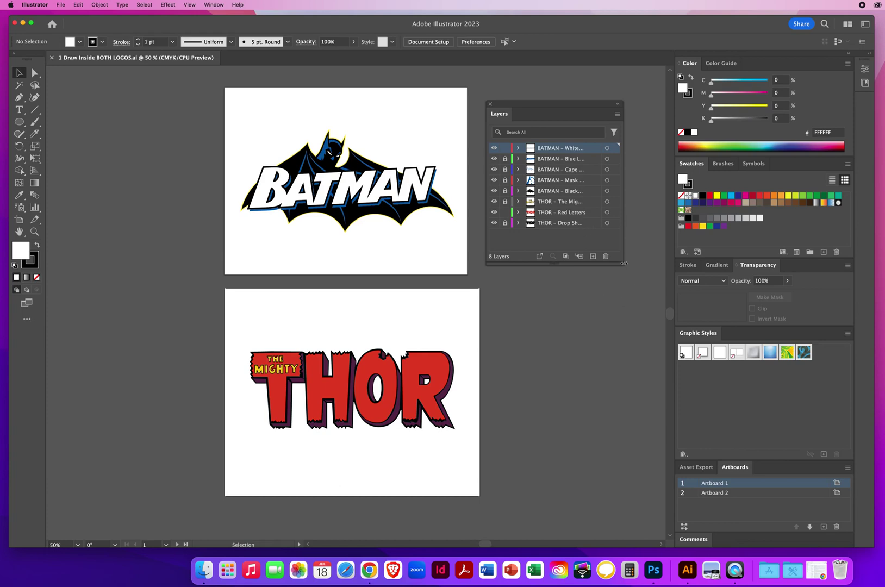
drag(622, 264, 659, 265)
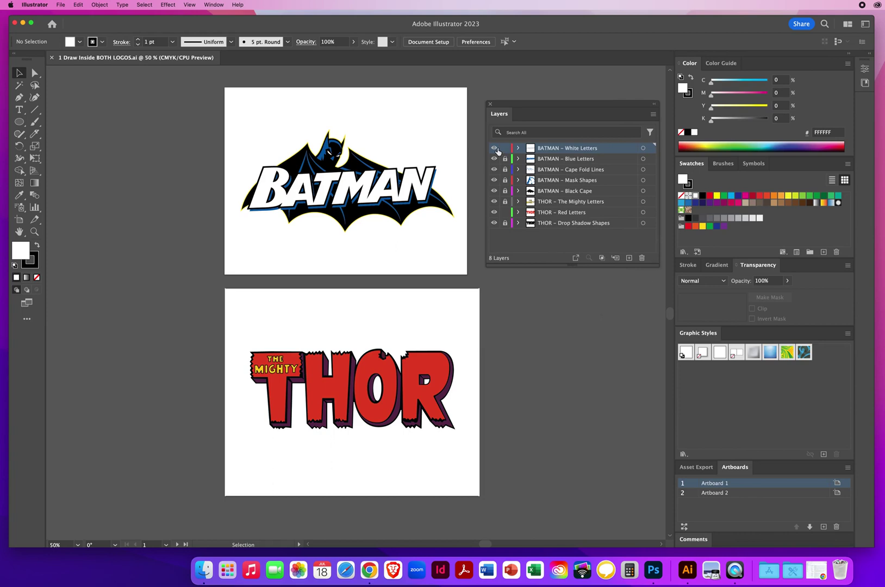
drag(494, 151, 494, 231)
- Show the three THOR layers (Drop Shadow Shapes, Red Letters, The Mighty Letters) and unlock THOR – Red Letters
key(super+y)
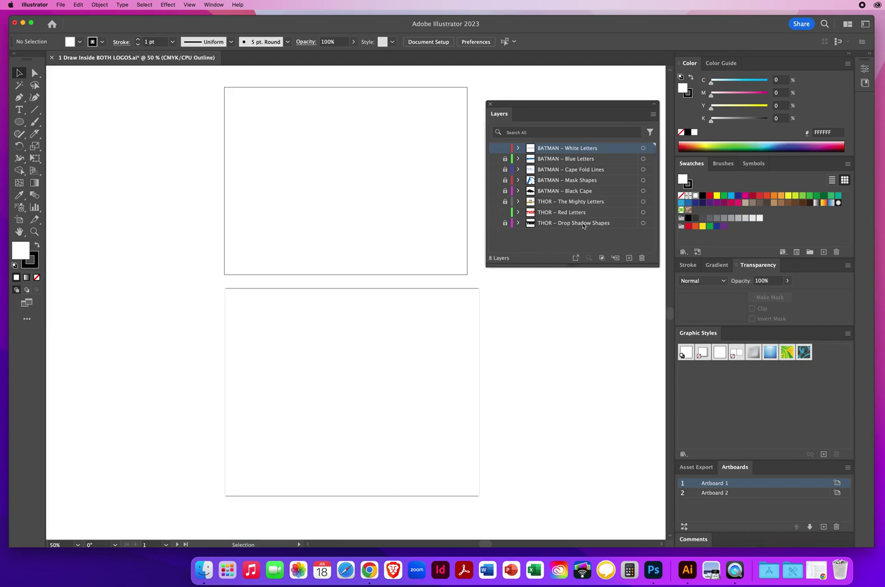
click(584, 226)
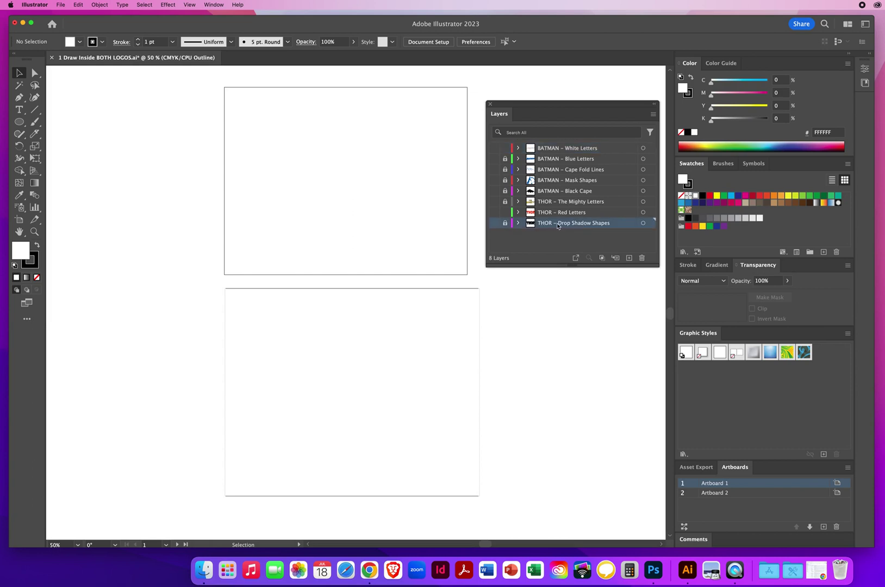
click(495, 223)
key(super+y)
click(566, 215)
click(495, 212)
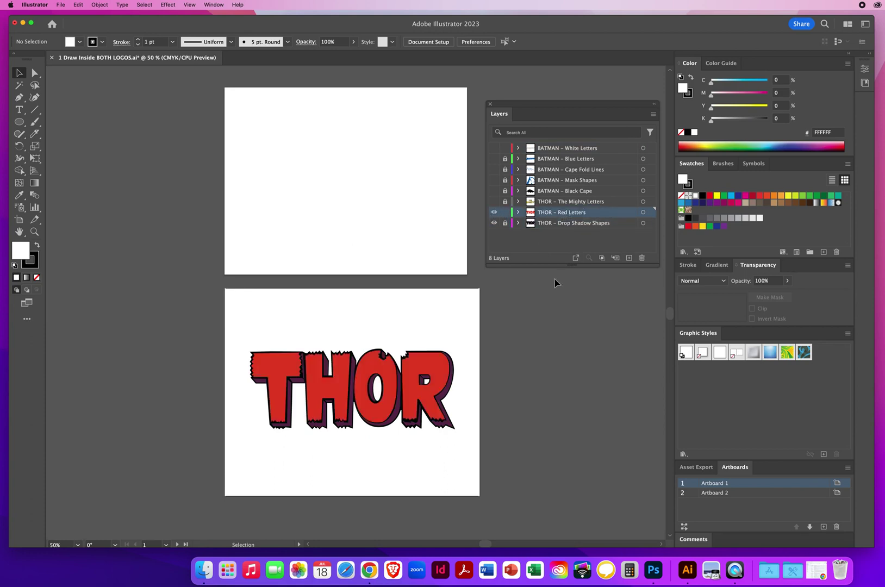
click(576, 202)
click(494, 201)
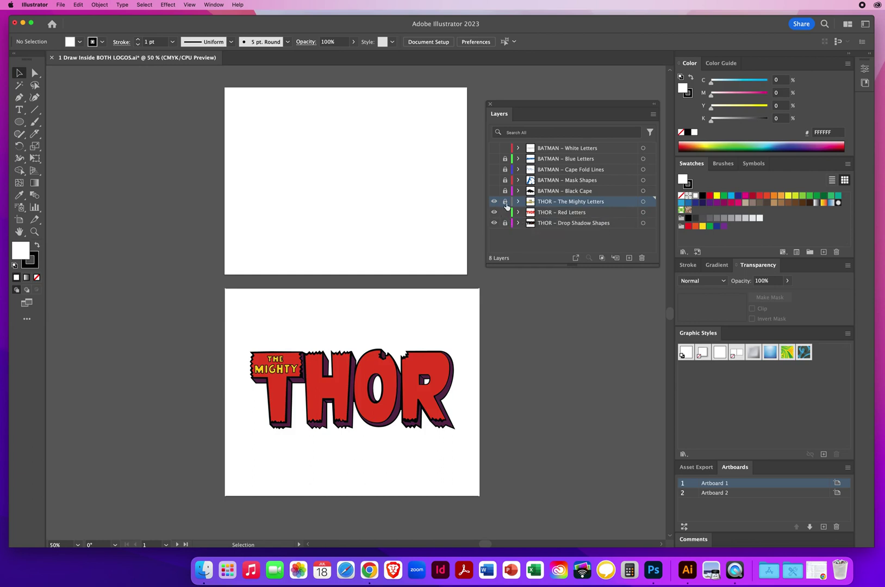
click(546, 225)
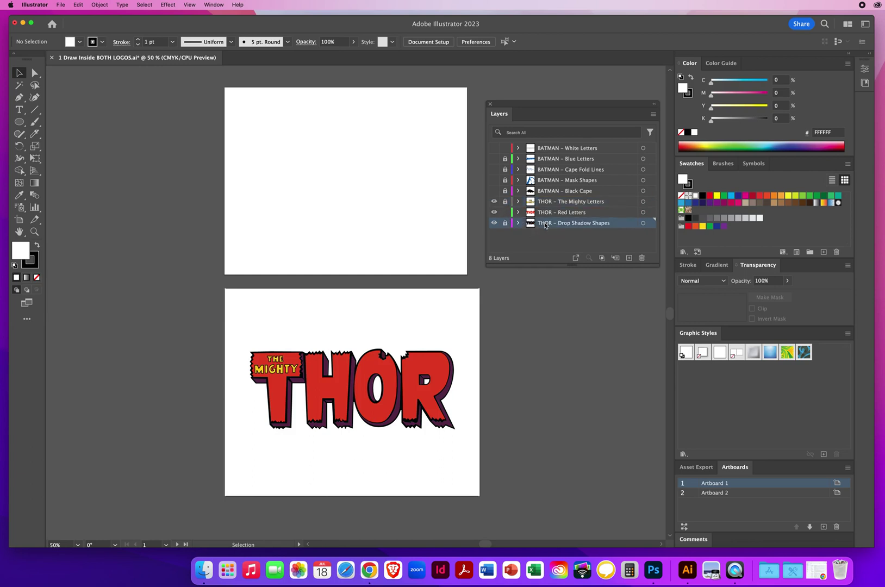
click(551, 215)
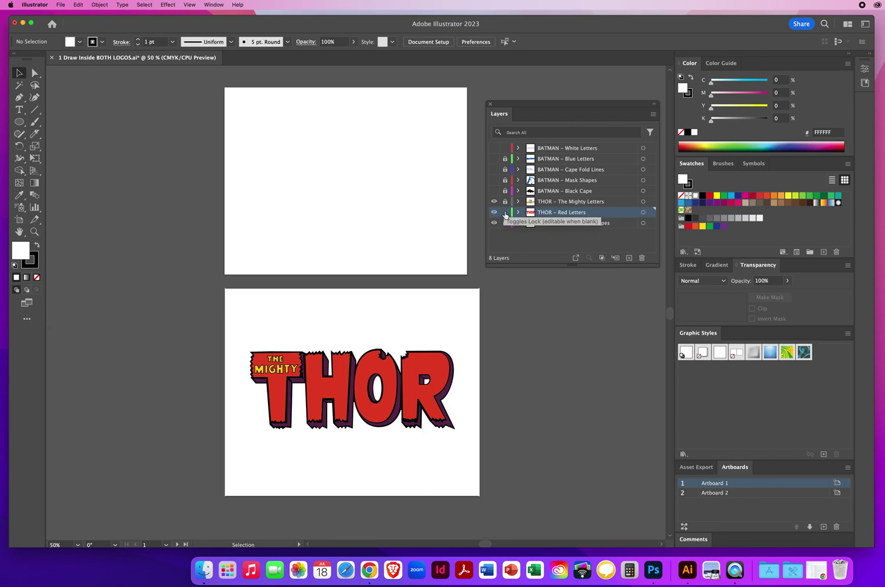
click(504, 213)
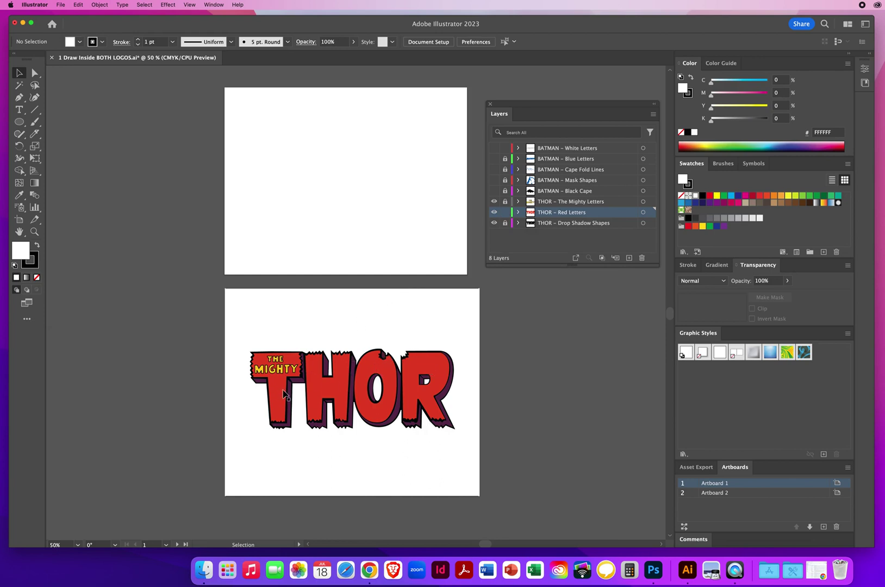
- Show the BATMAN layers: Black Cape, Mask Shapes, Cape Fold Lines, Blue Letters and White Letters
click(547, 193)
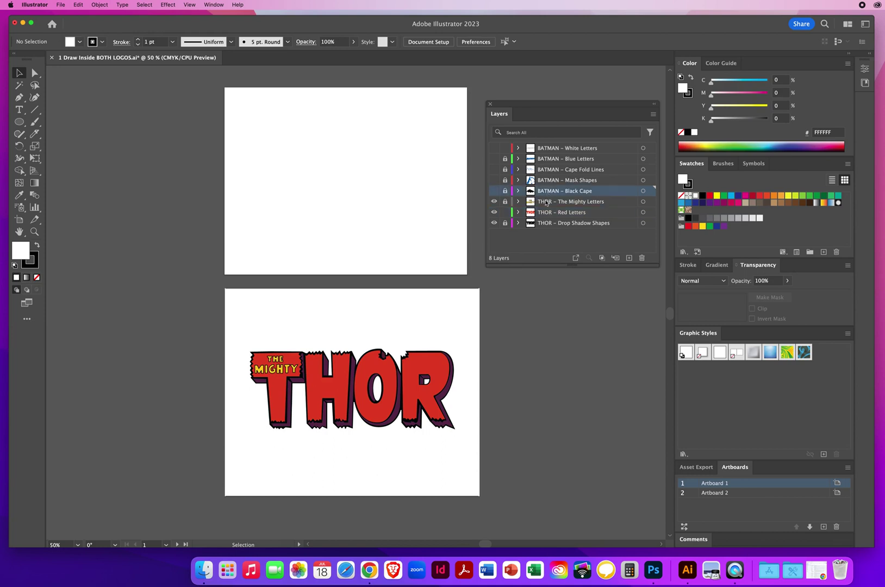
click(493, 191)
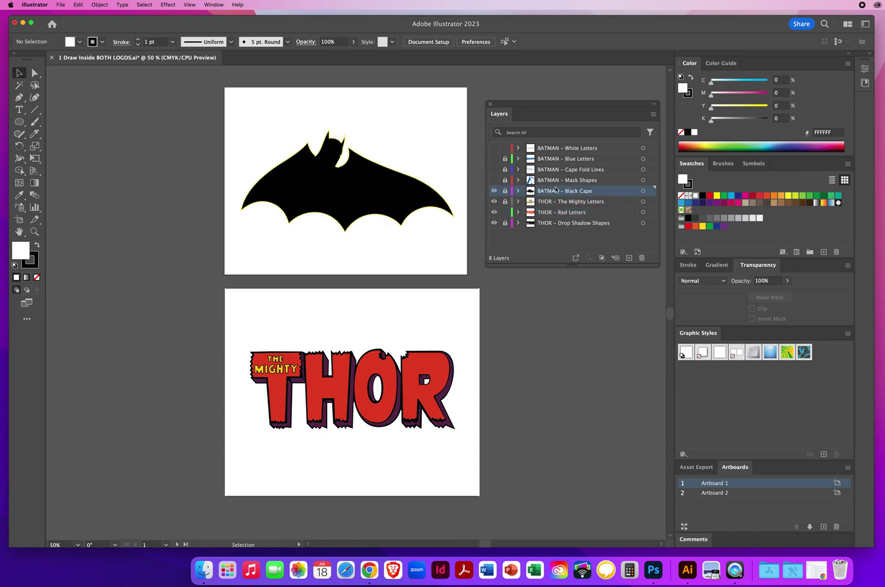
click(558, 181)
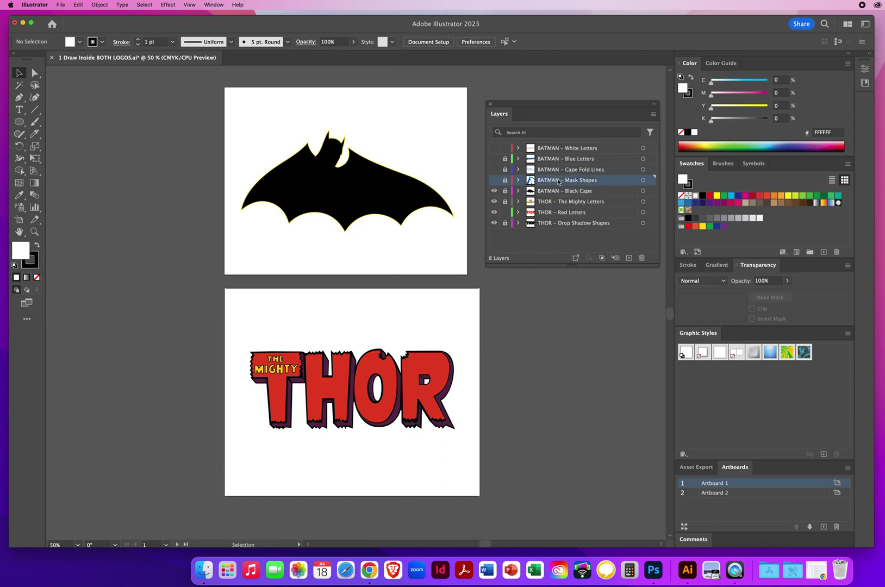
click(493, 180)
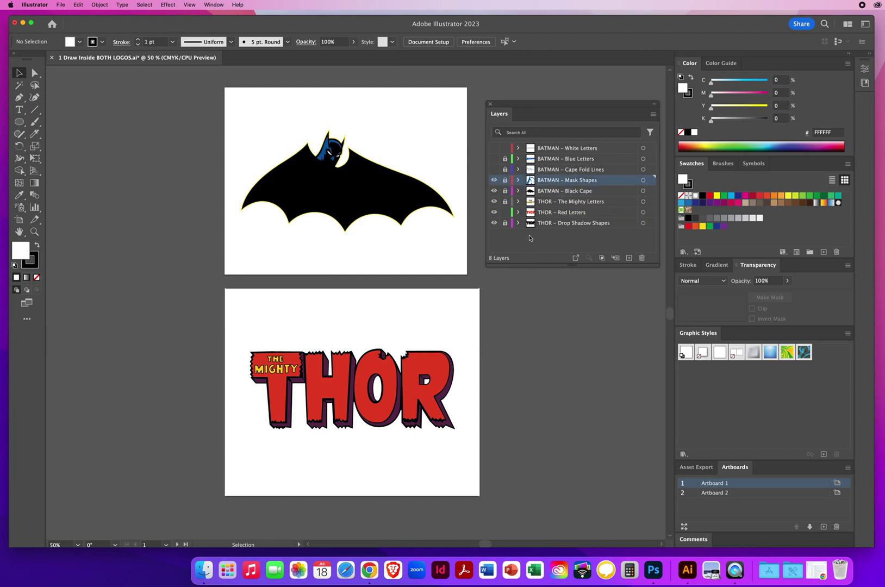
click(550, 171)
click(494, 169)
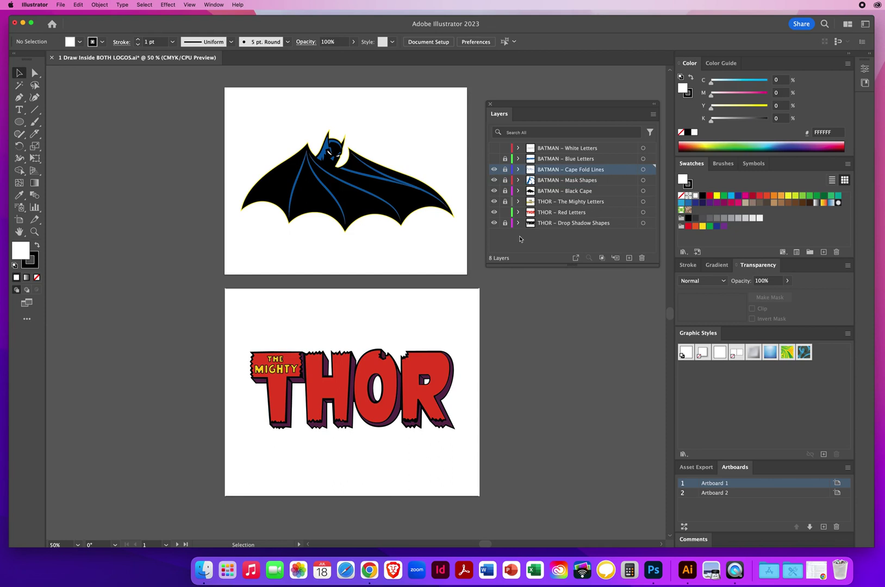
click(562, 160)
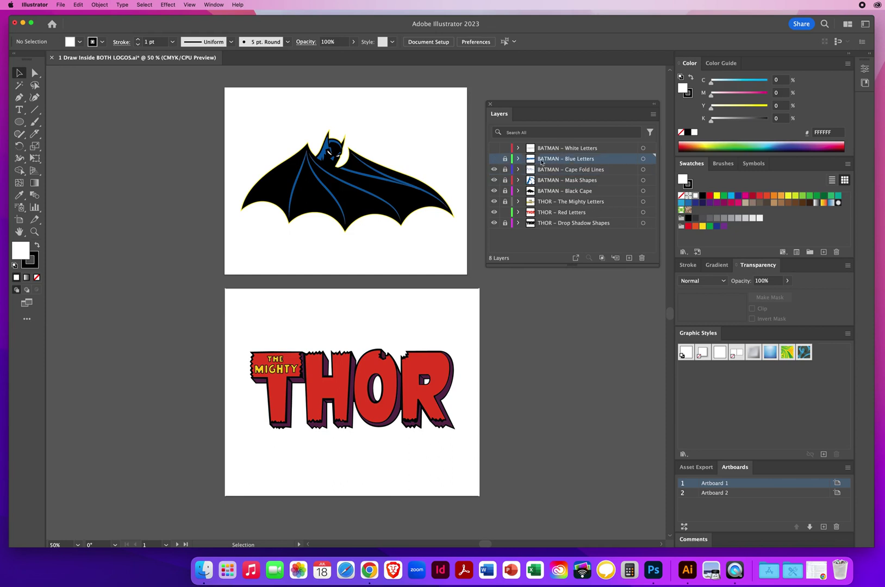
click(495, 158)
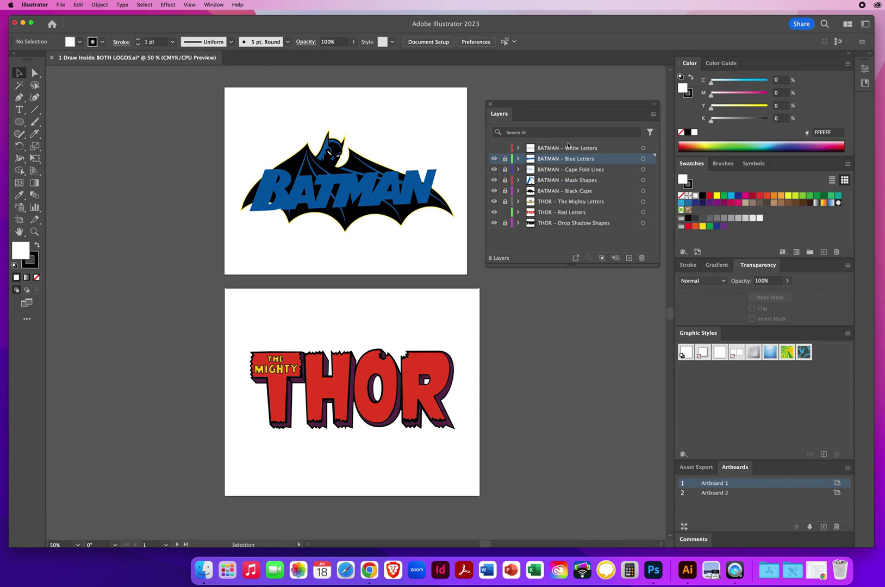
click(564, 151)
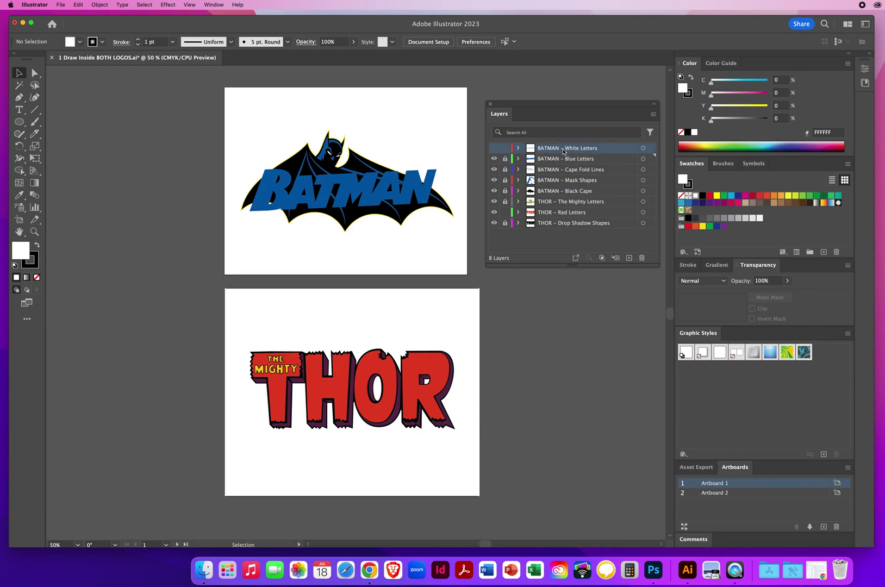
click(494, 149)
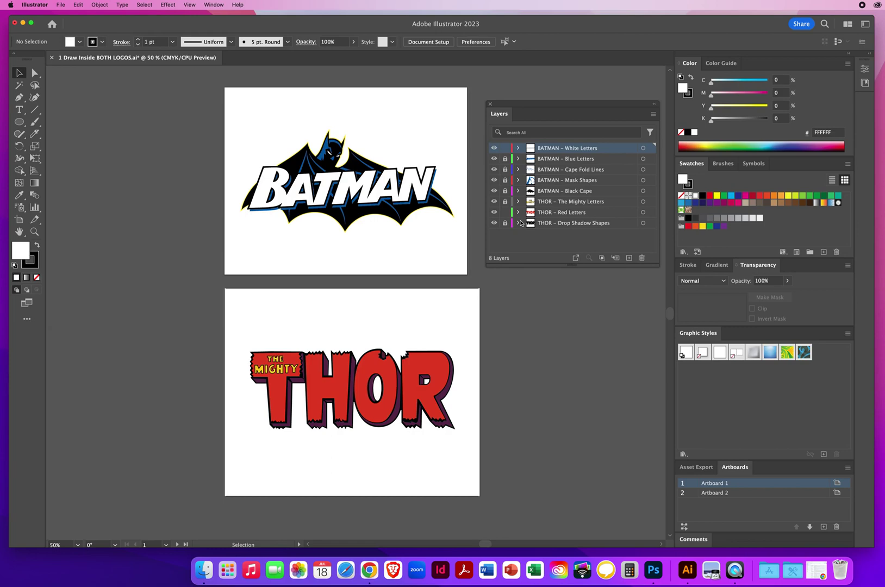
- Zoom in twice on the BATMAN logo to 100% and pan it so it fills the window
drag(512, 105, 533, 105)
click(34, 232)
click(354, 204)
click(383, 295)
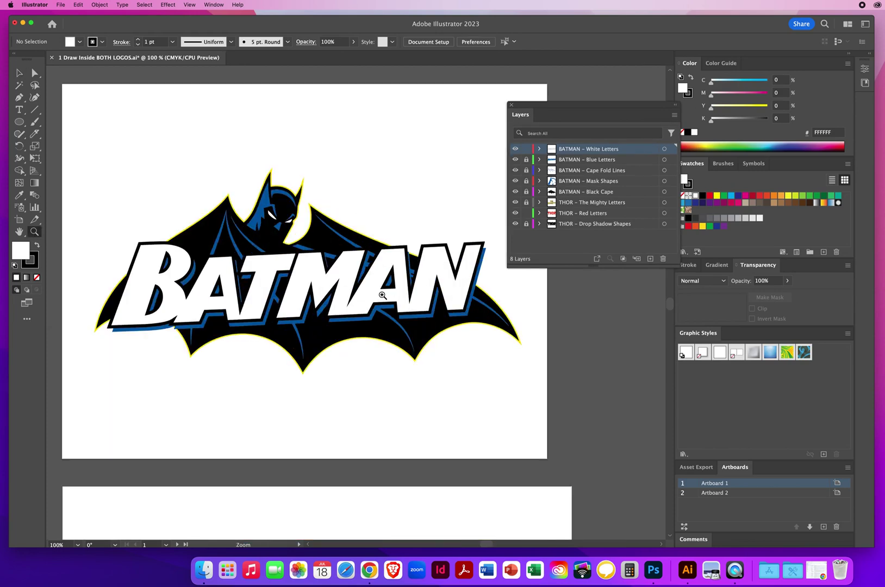
drag(342, 294, 364, 290)
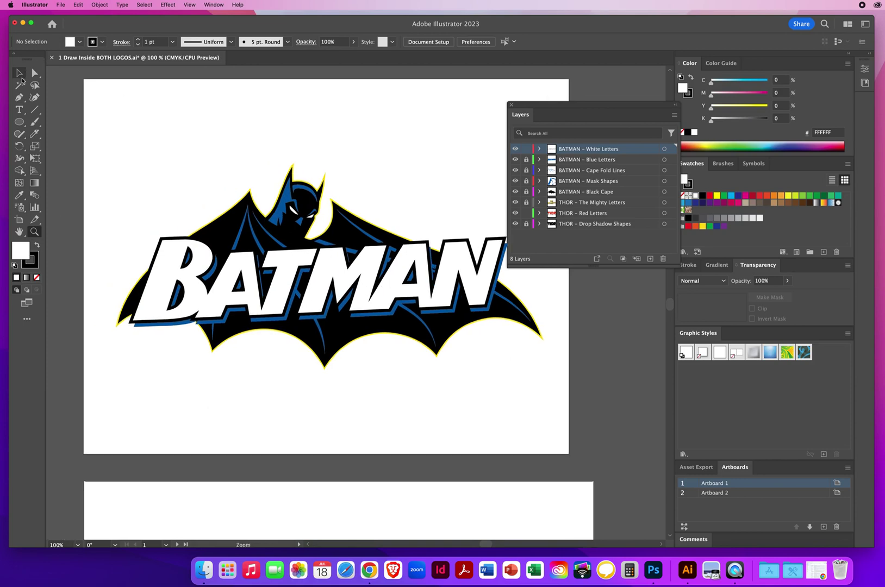
click(19, 73)
- Load 2 BatmanVillains Photo.jpg into the place cursor with File > Place
click(61, 6)
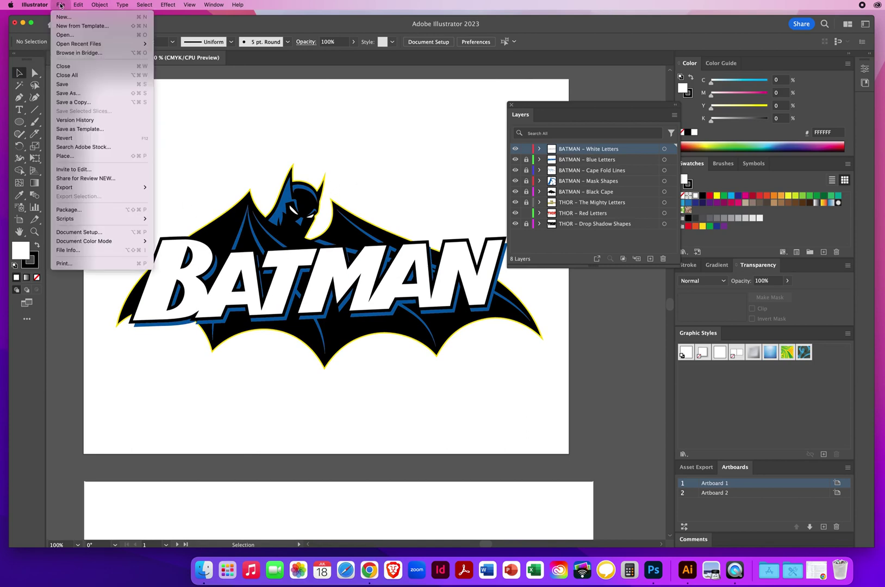
click(74, 157)
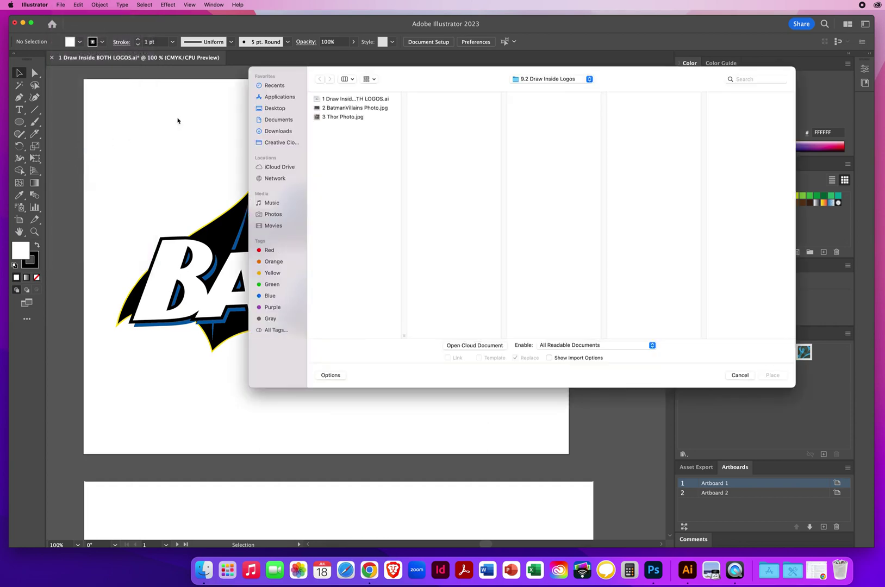
click(359, 109)
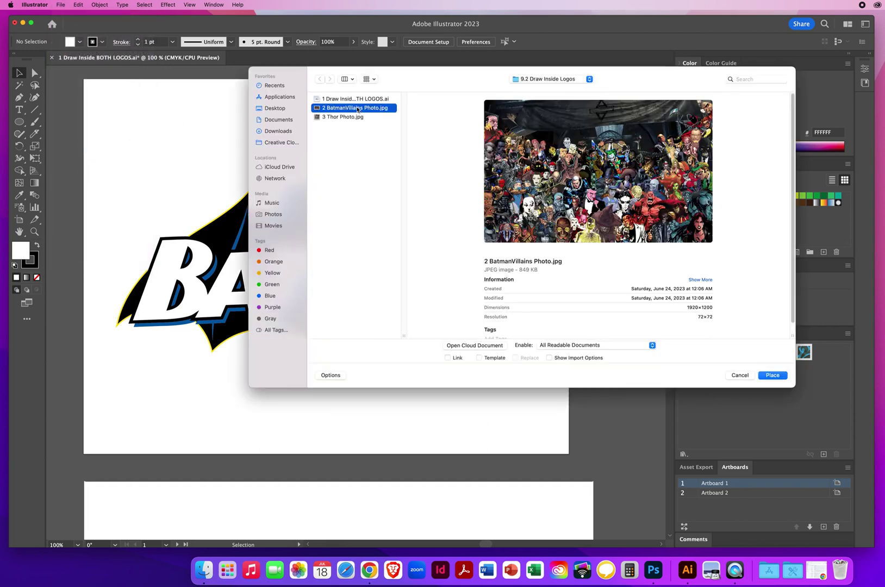
click(331, 376)
click(330, 376)
click(773, 376)
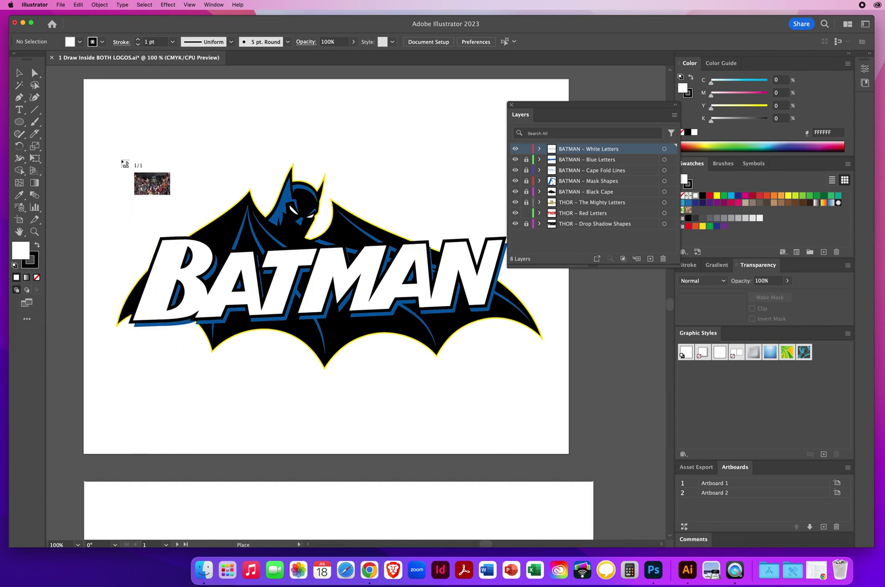
- Drag out a frame to place the villains photo, zoom out, and move it to the artboard's upper right
drag(122, 160, 536, 409)
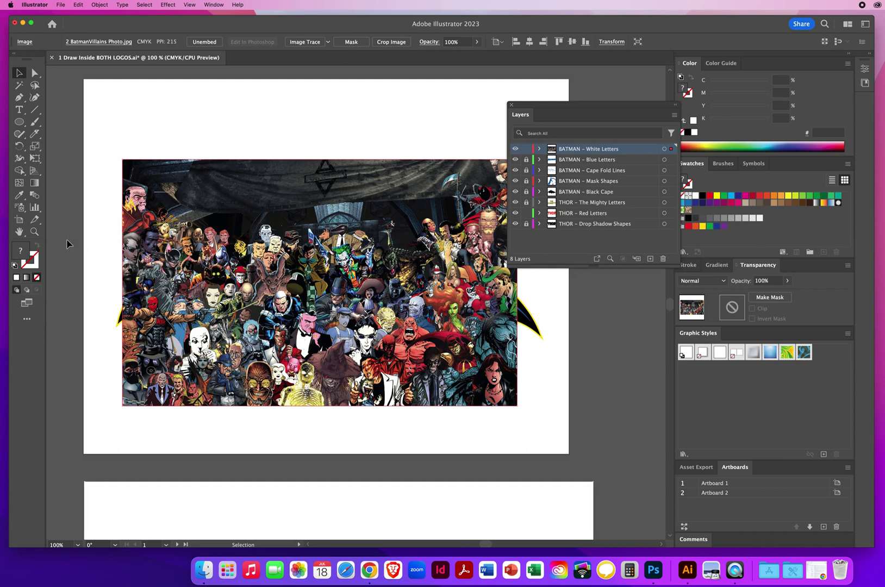
click(34, 232)
alt+click(357, 282)
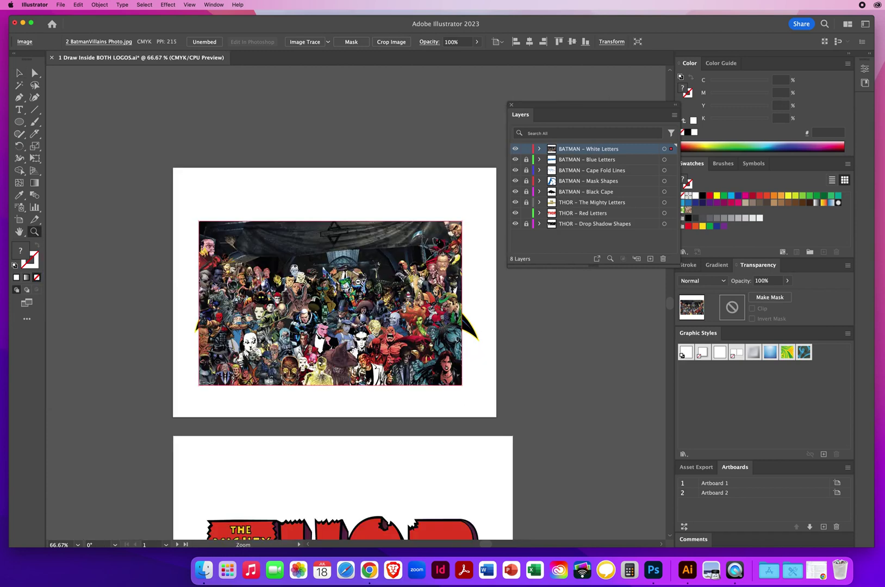
click(19, 73)
drag(537, 109, 564, 229)
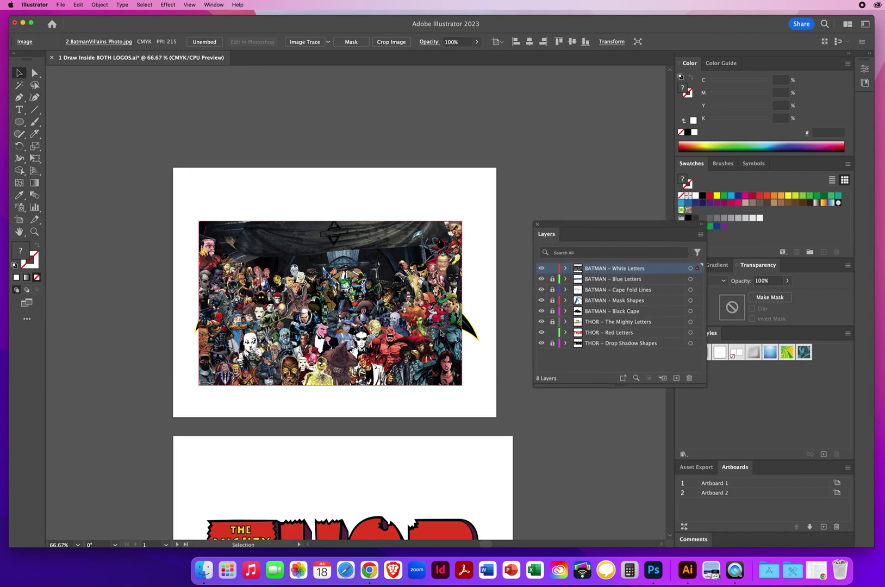
drag(230, 346, 462, 168)
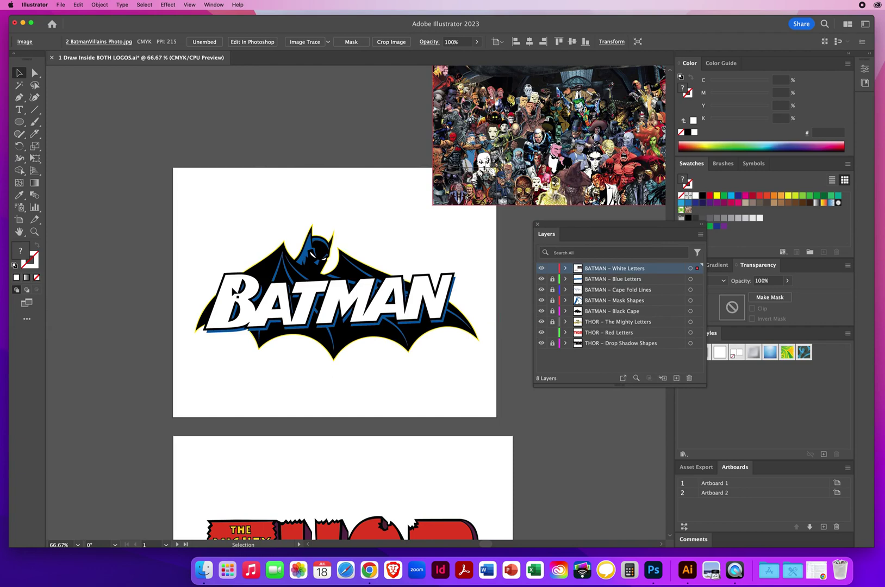
- Select the white BATMAN letters and switch to Draw Inside mode
click(232, 297)
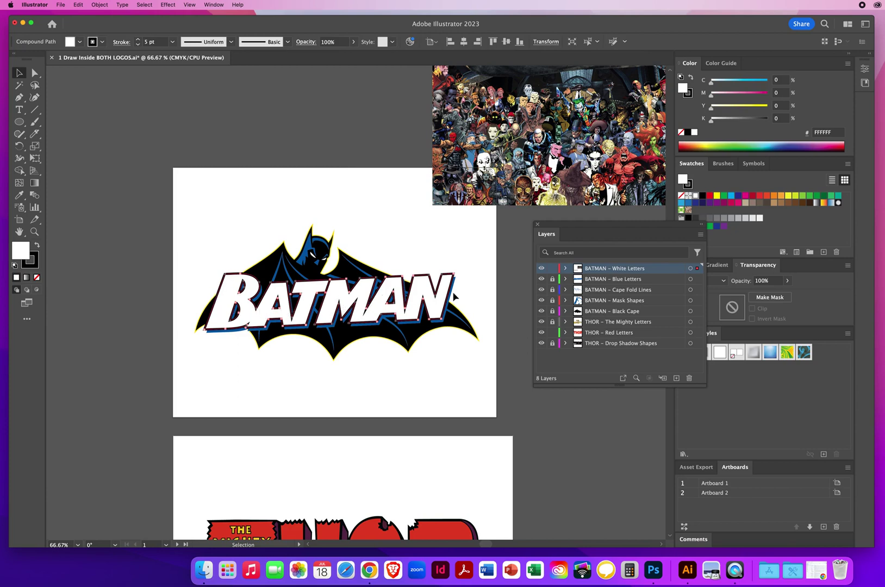
click(357, 196)
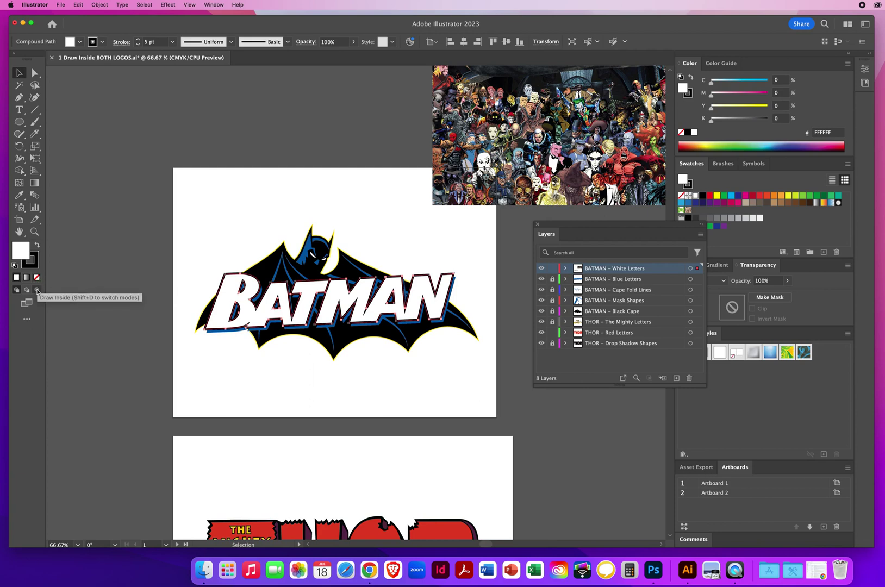
click(37, 291)
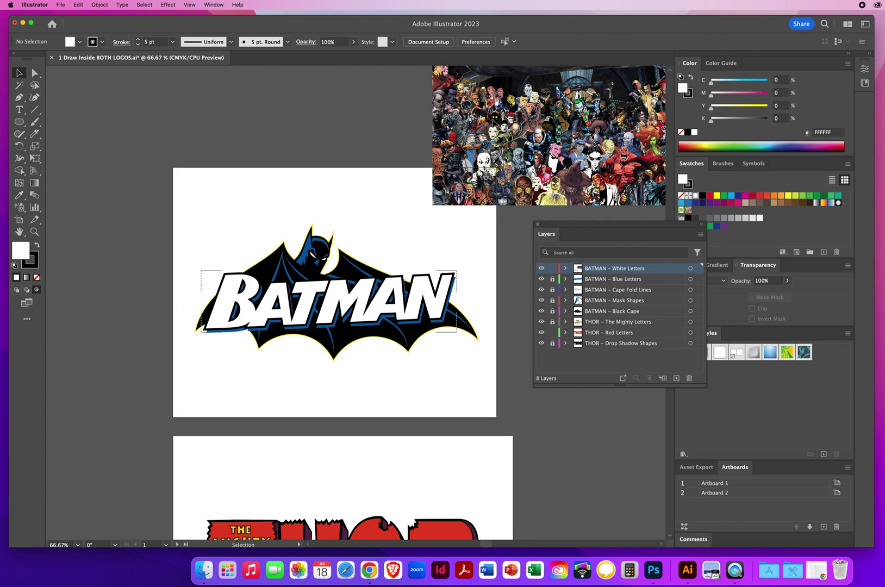
- Cut the villains photo and paste it inside the BATMAN letters, then deselect
click(484, 131)
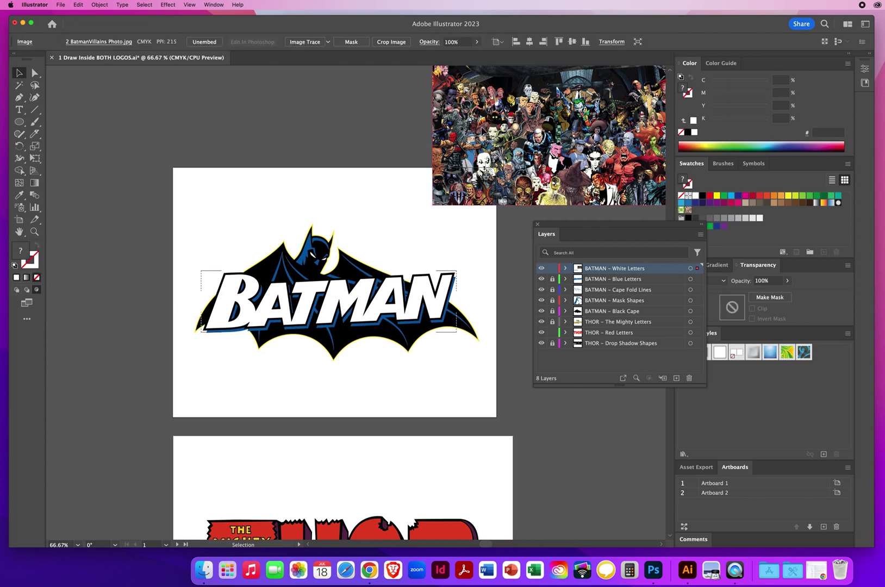
click(79, 4)
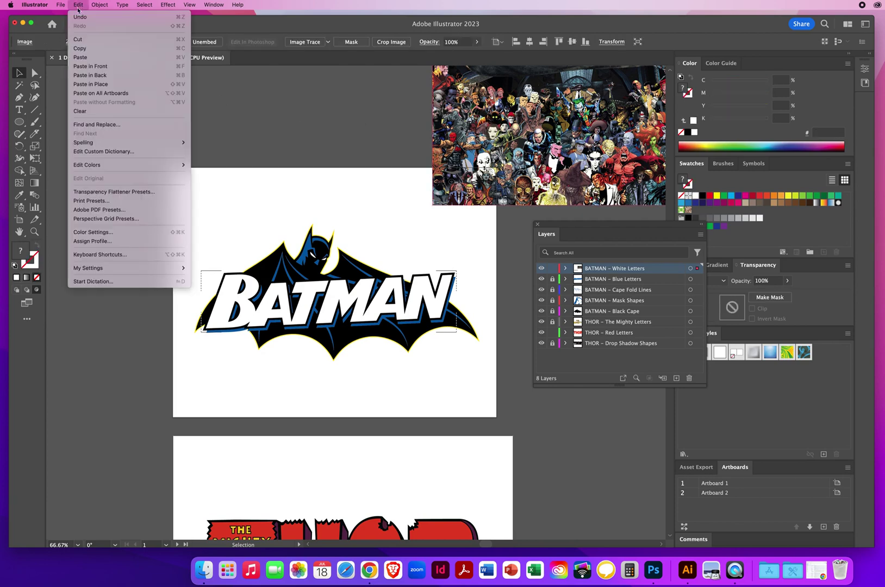
click(85, 40)
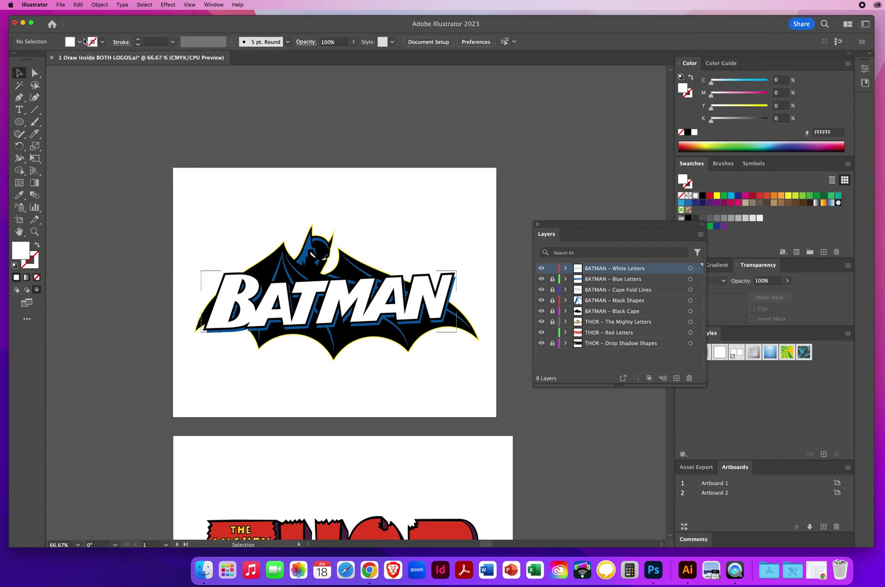
click(79, 5)
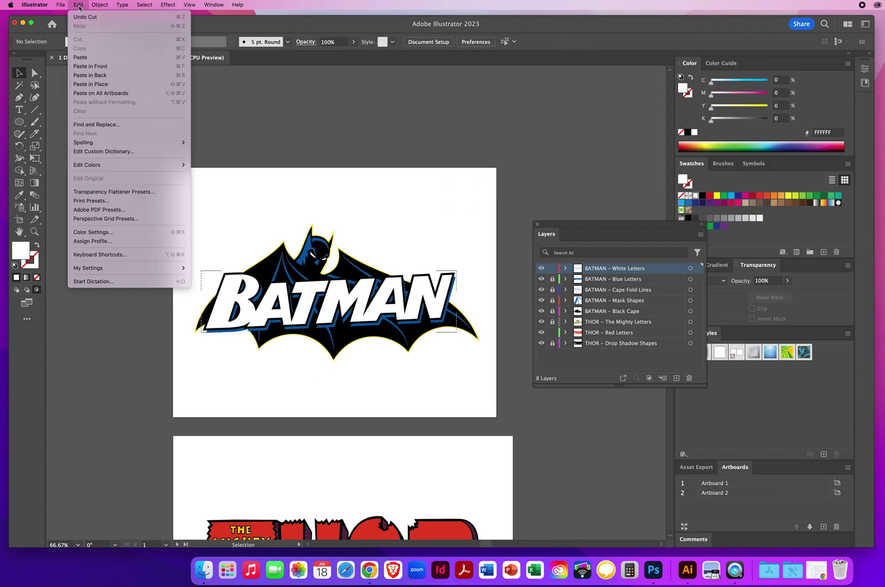
click(85, 57)
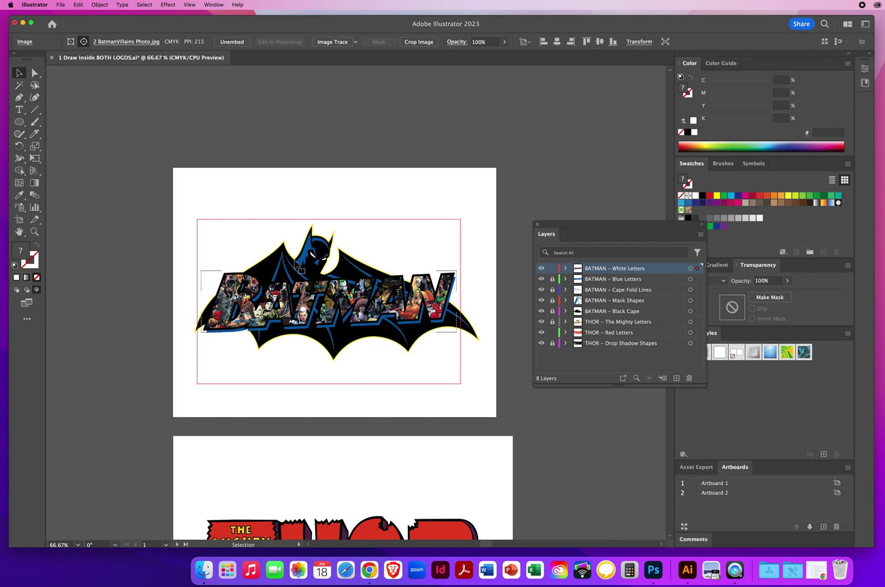
click(220, 193)
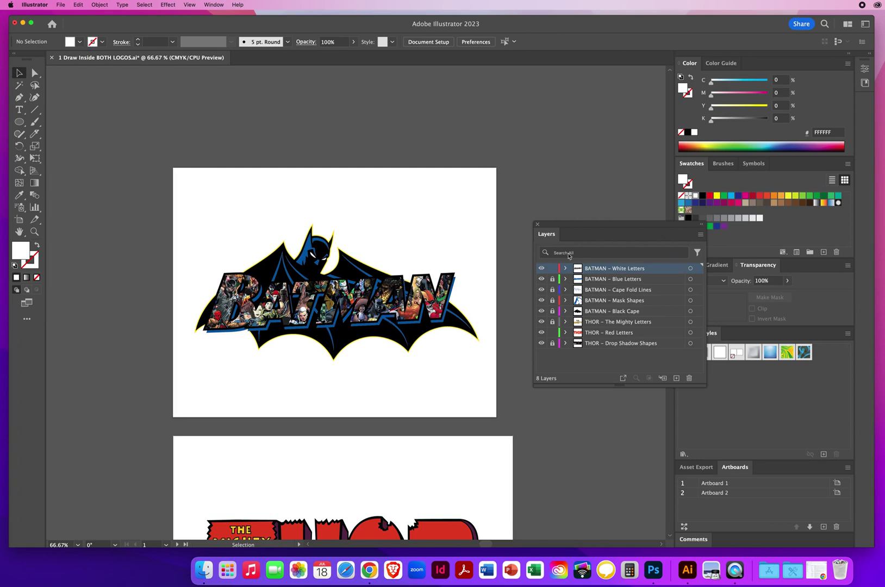
- Unlock the BATMAN – Black Cape layer
drag(566, 228, 534, 160)
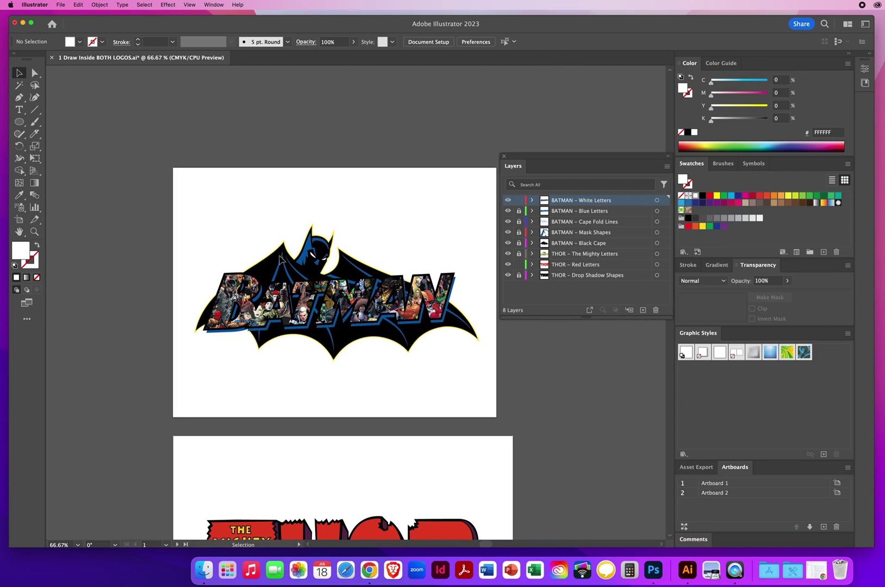
click(518, 246)
click(518, 244)
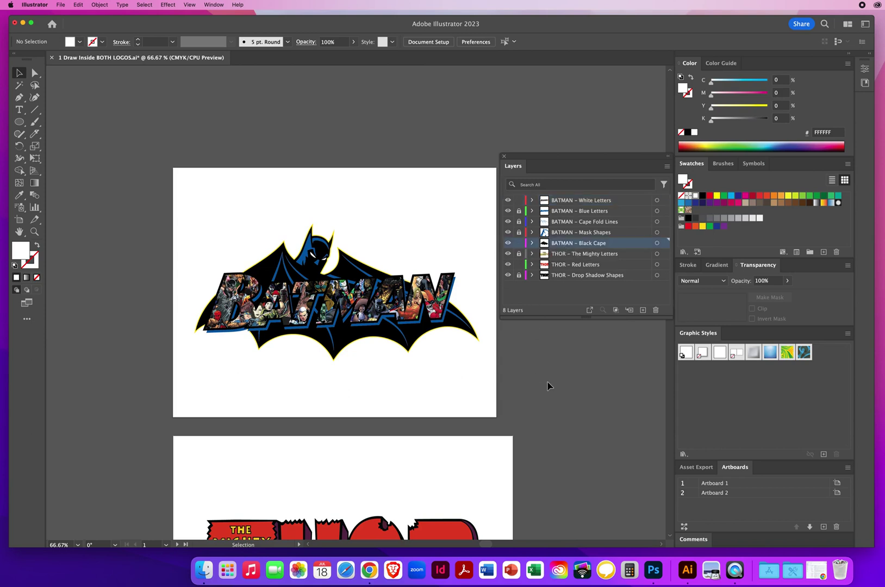
- Save the cape's yellow stroke colour as global swatch C=0 M=9 Y=100 K=0
click(267, 267)
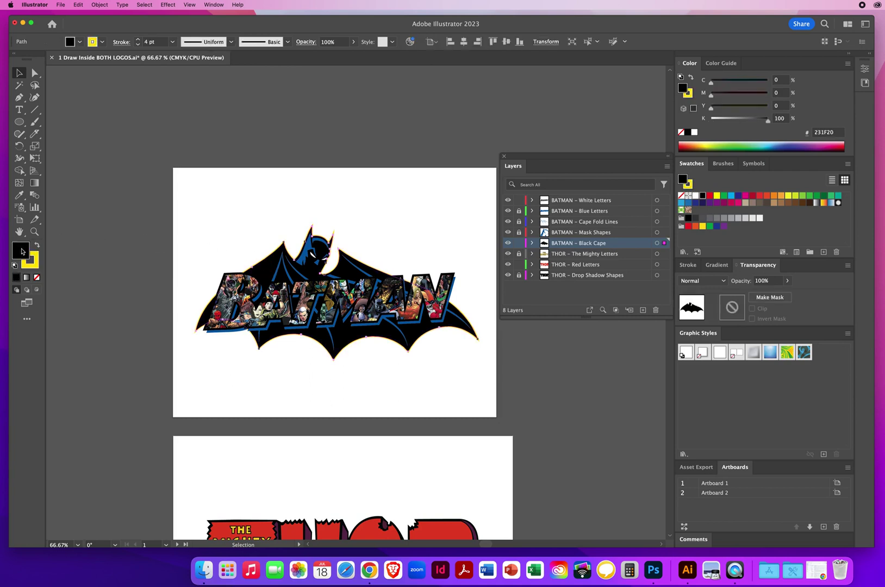
drag(538, 156, 483, 126)
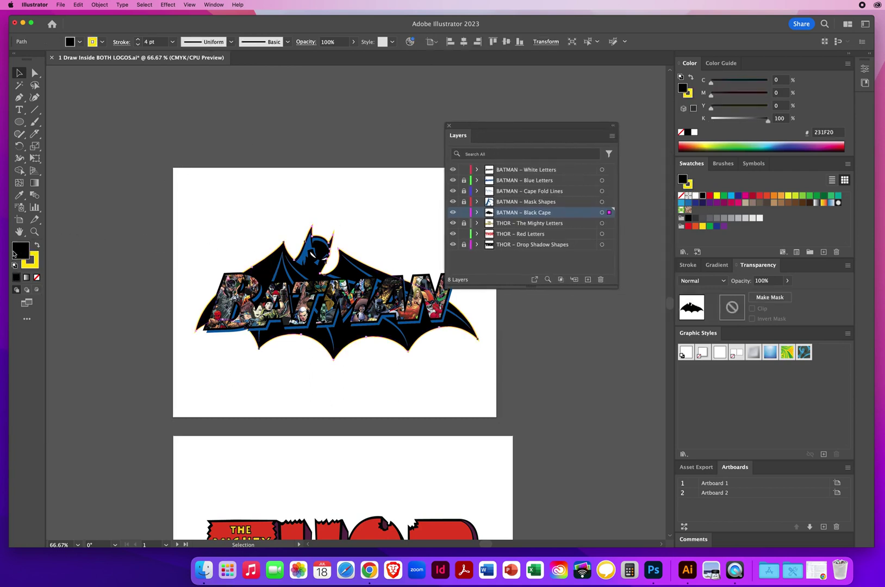
click(35, 267)
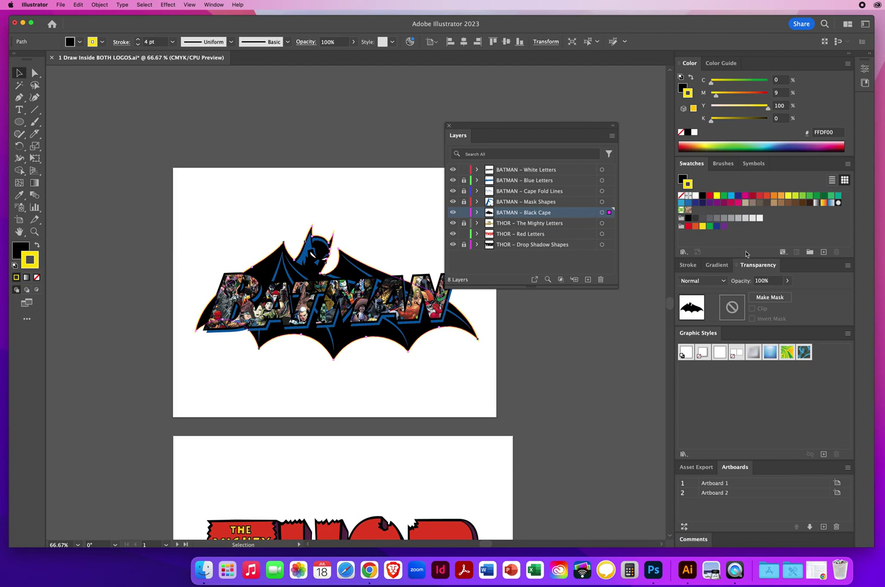
click(824, 254)
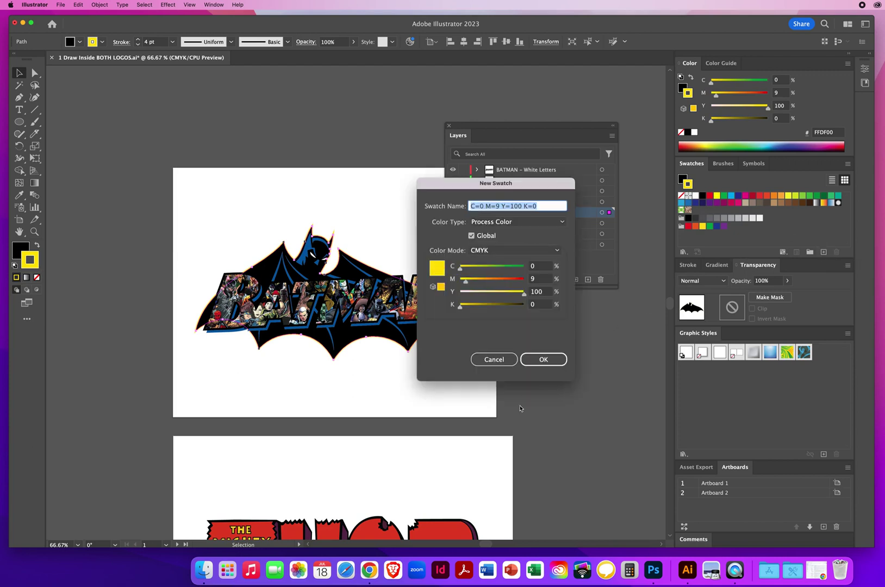
click(544, 360)
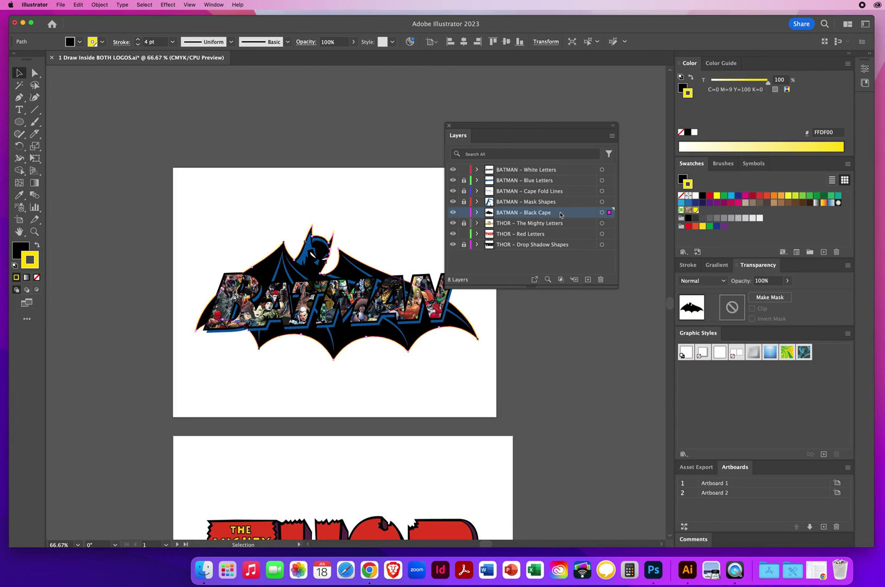
- Relock the BATMAN – Black Cape layer, check the photo-filled letters group, then deselect
click(464, 212)
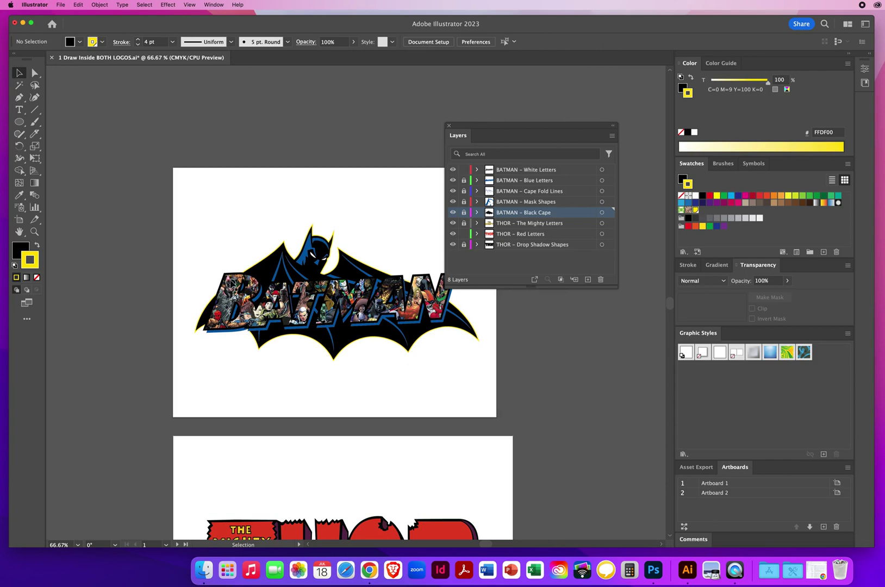
click(233, 283)
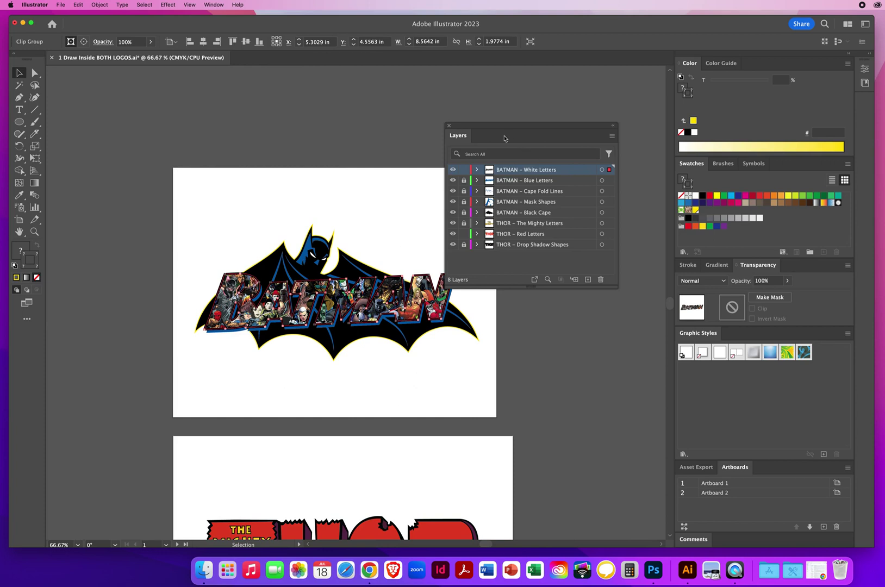
drag(486, 128, 531, 116)
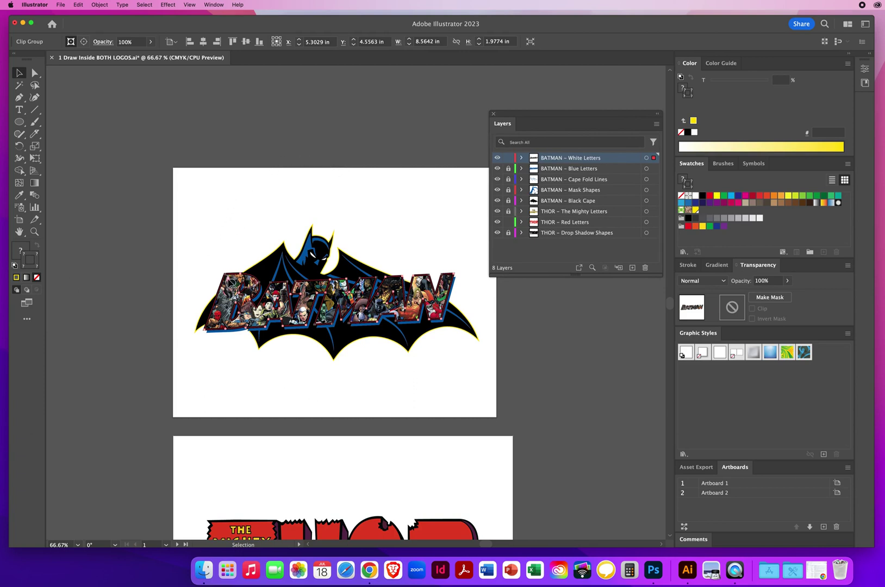
click(218, 211)
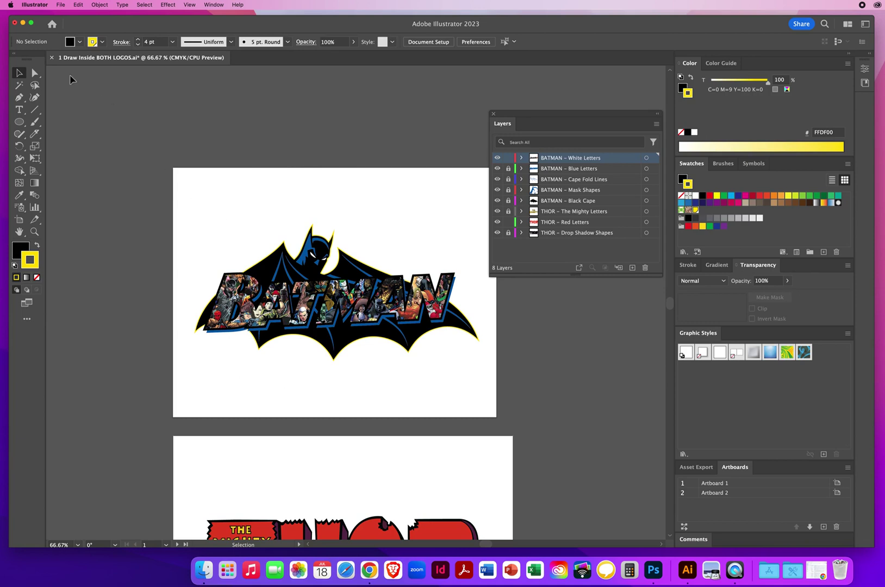
- Zoom in on the BATMAN letters, select their outline paths directly, then zoom back out
click(35, 73)
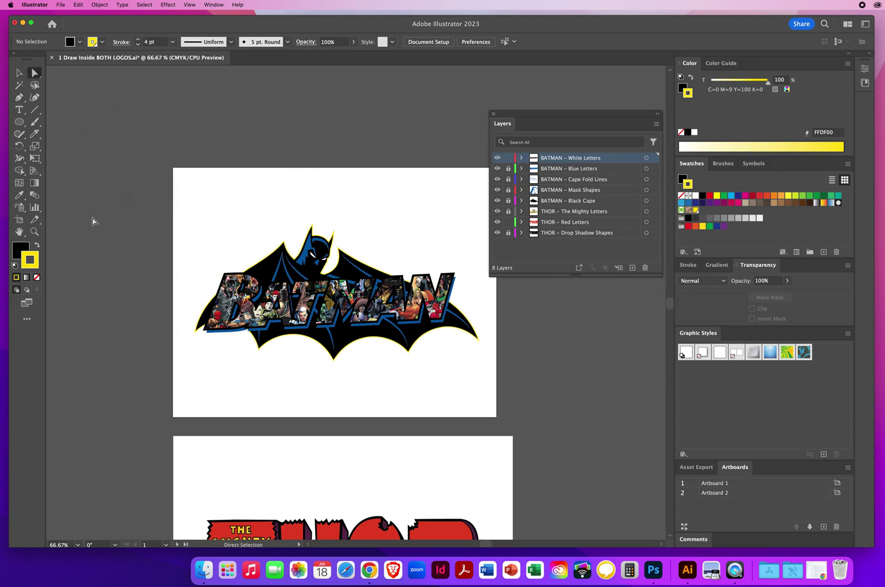
click(34, 231)
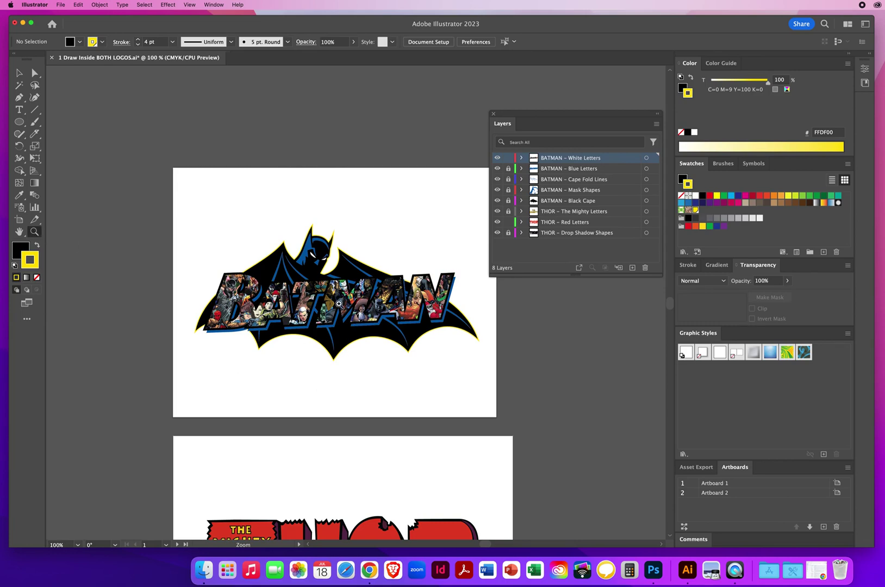
click(357, 310)
click(376, 288)
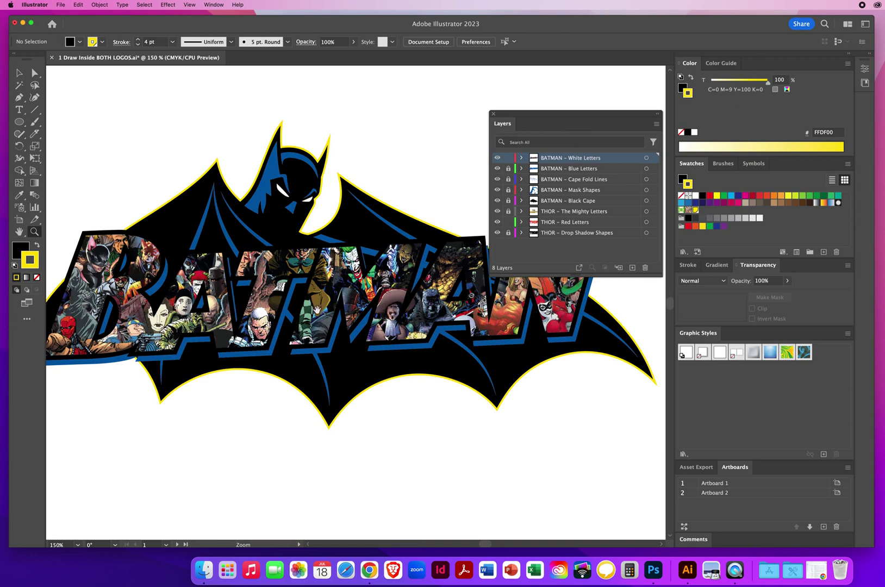
drag(317, 310, 341, 319)
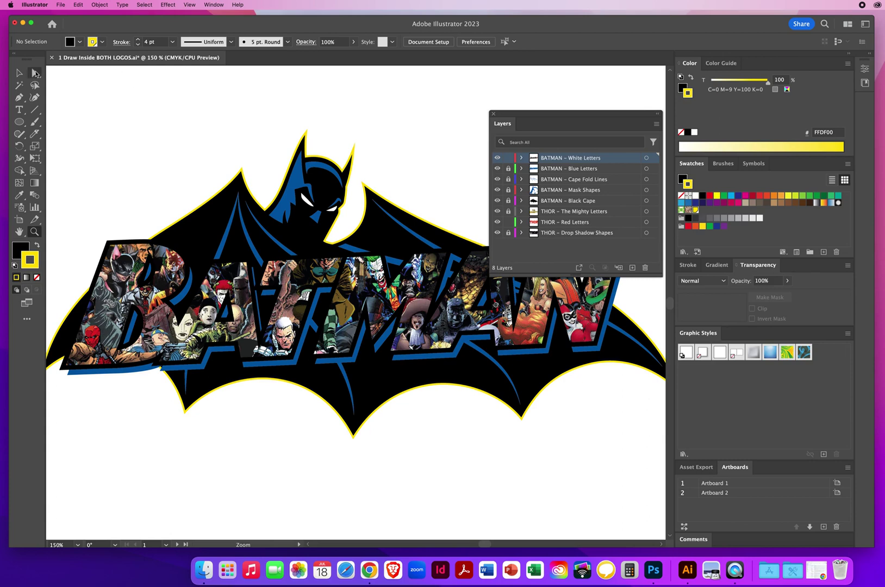
click(35, 73)
click(369, 278)
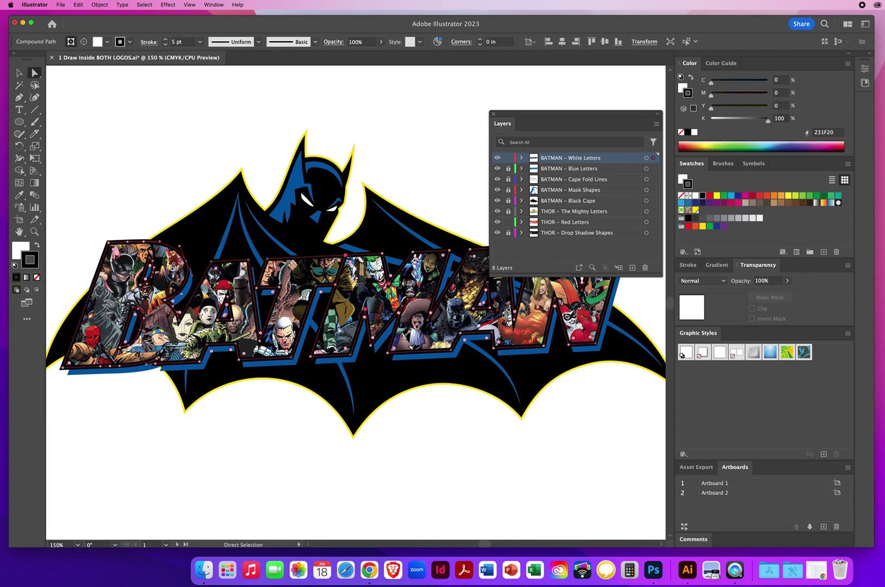
click(34, 232)
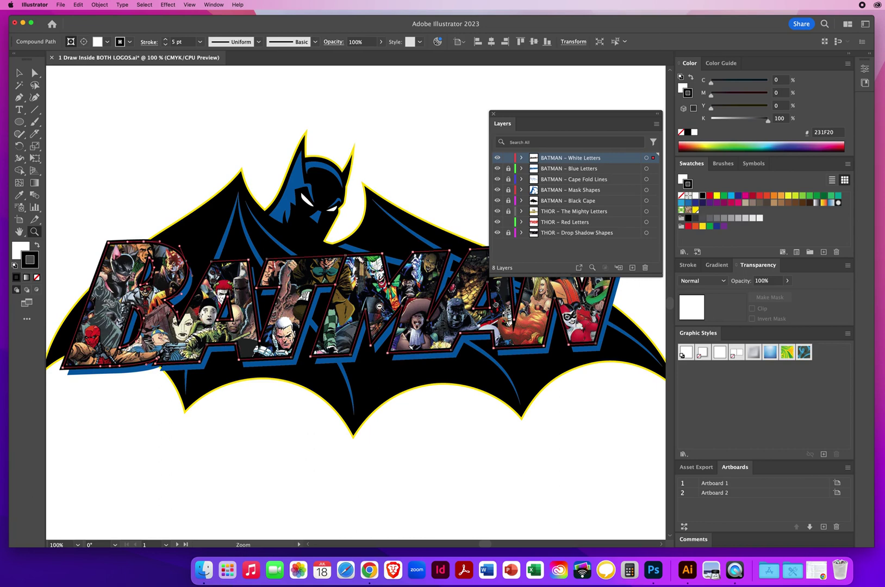
alt+click(379, 306)
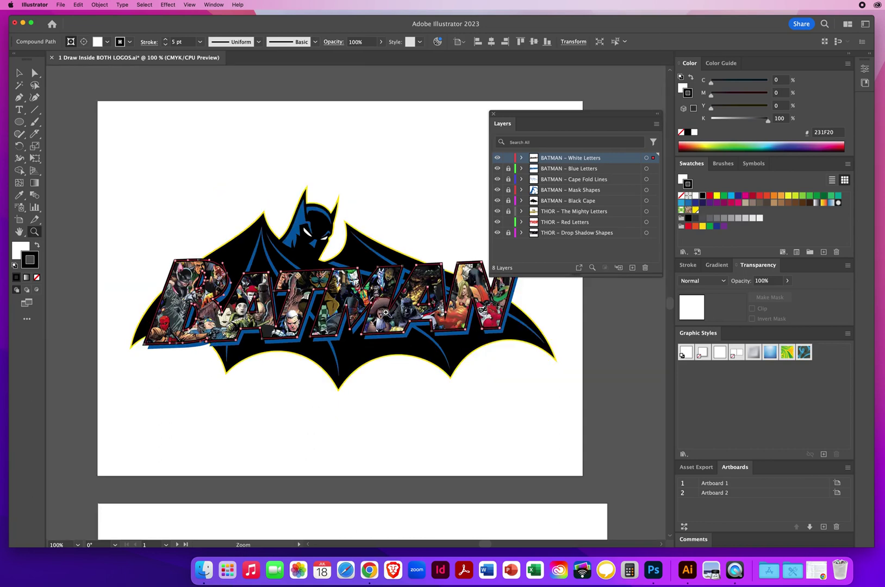
- Reselect the BATMAN letter paths, swap between their fill and stroke swatches, then deselect
click(35, 73)
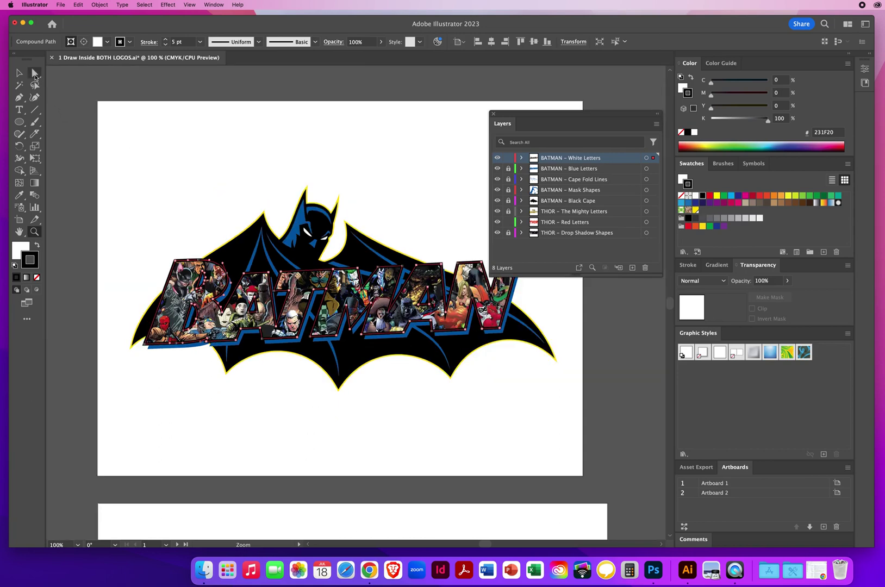
click(190, 194)
click(187, 275)
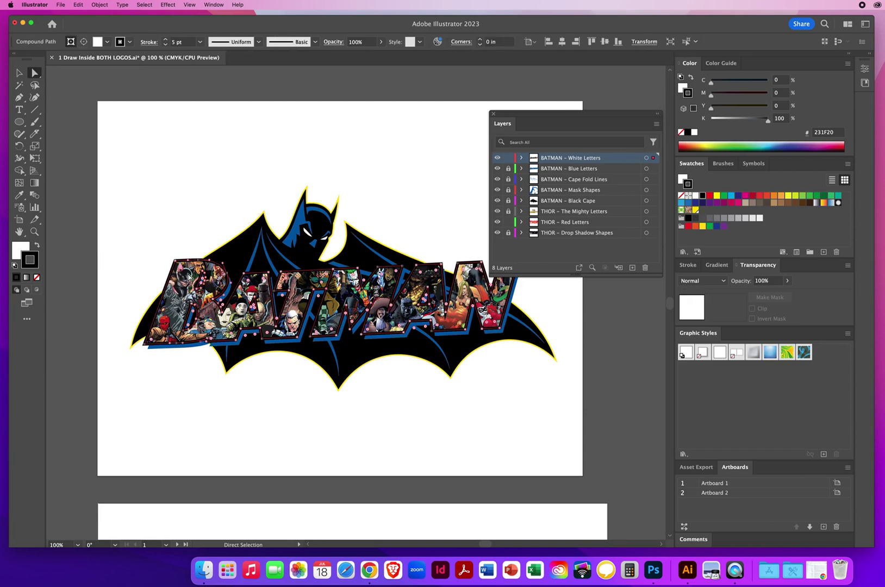
click(17, 249)
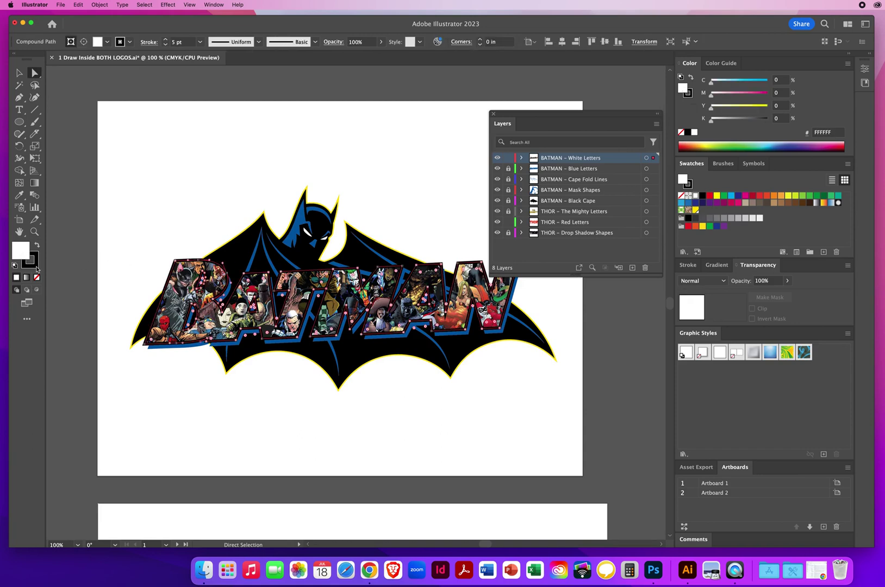
click(36, 267)
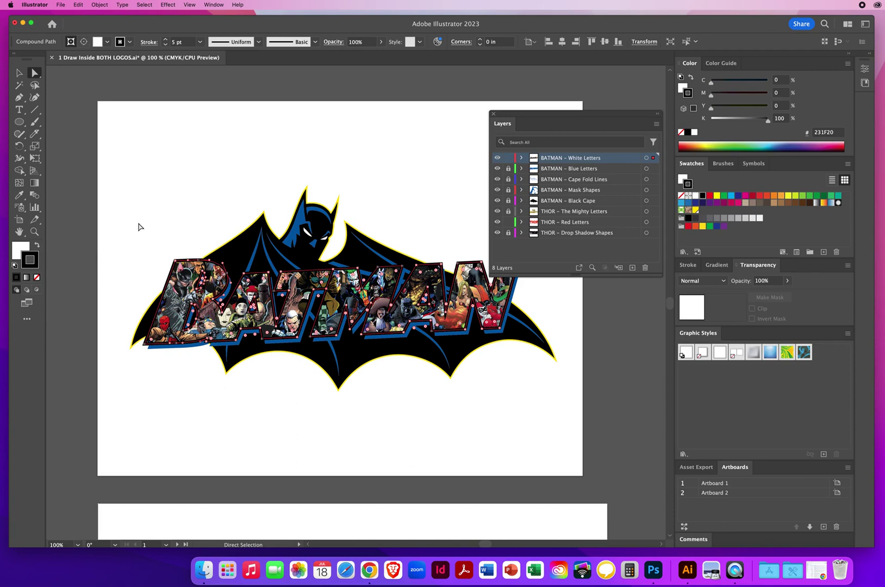
click(139, 227)
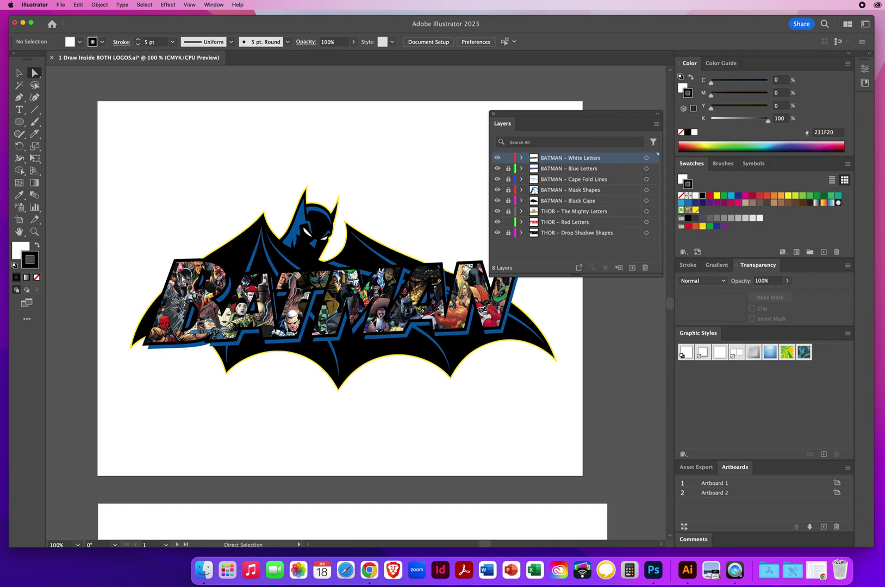
- Select the villains photo clipped in BATMAN and nudge it two steps down and two left
click(181, 276)
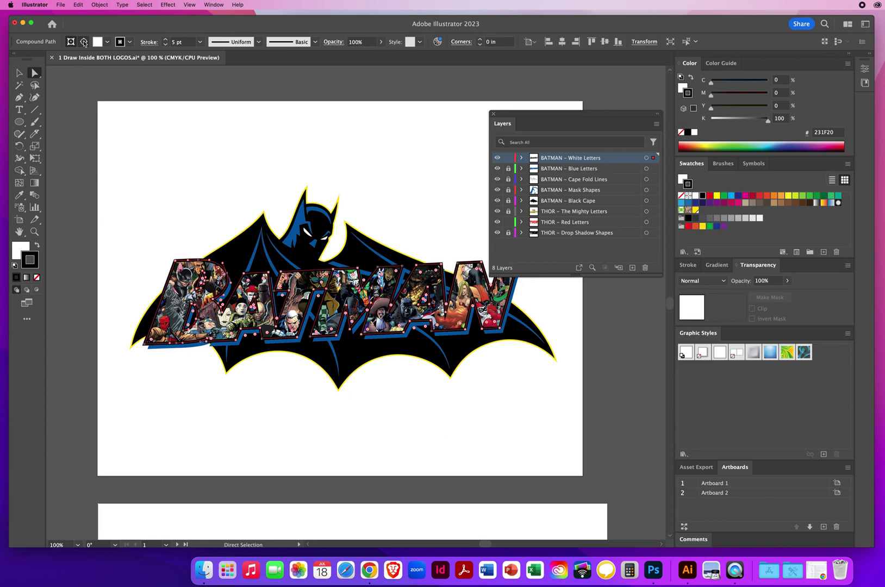
click(84, 43)
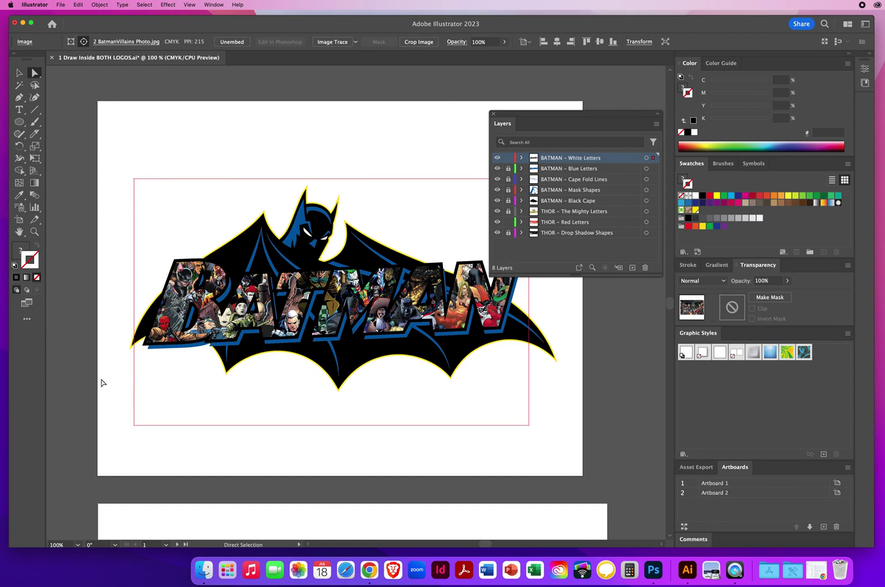
key(Down)
key(Down)
key(Down)
key(Down)
key(Down)
key(Down)
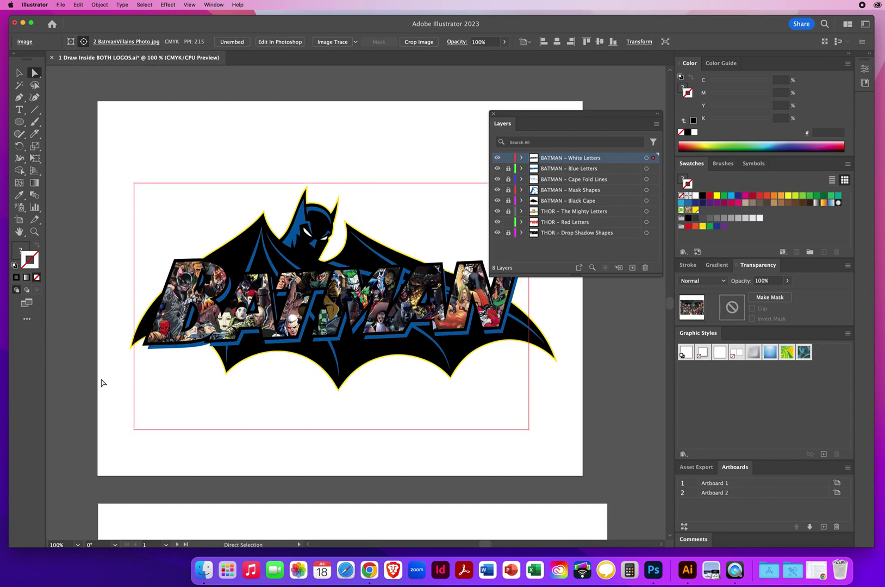
key(Down)
key(Left)
key(Left)
key(Left)
key(Left)
key(Left)
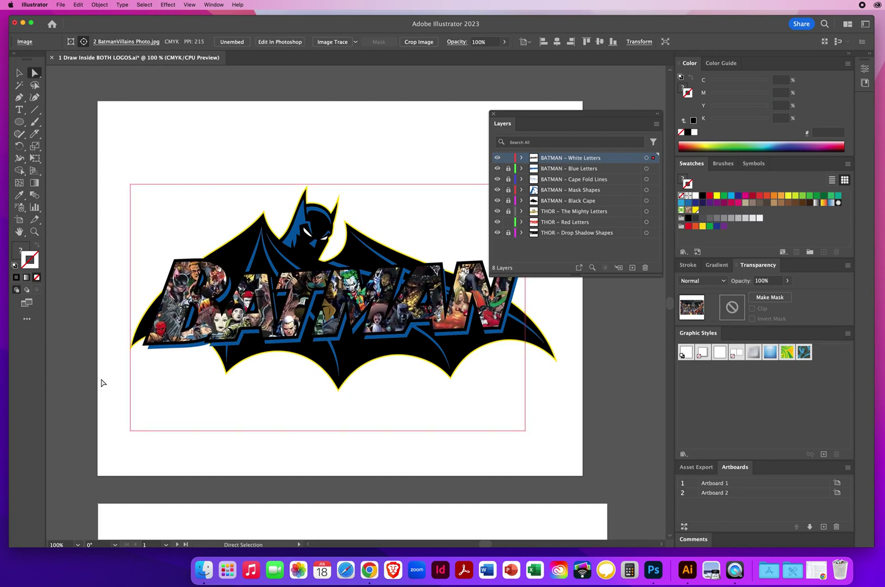
key(Left)
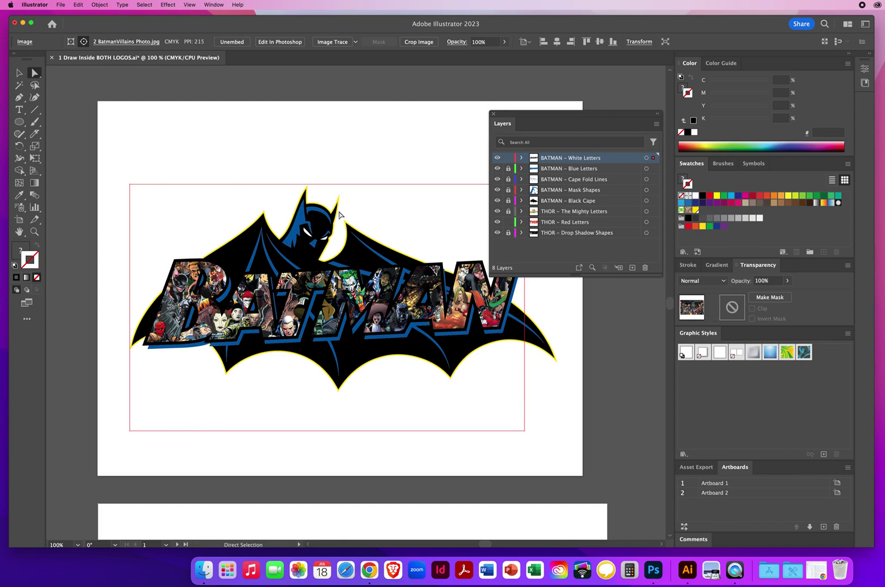
- Give the BATMAN letters a yellow stroke, then zoom out toward the second artboard
click(213, 154)
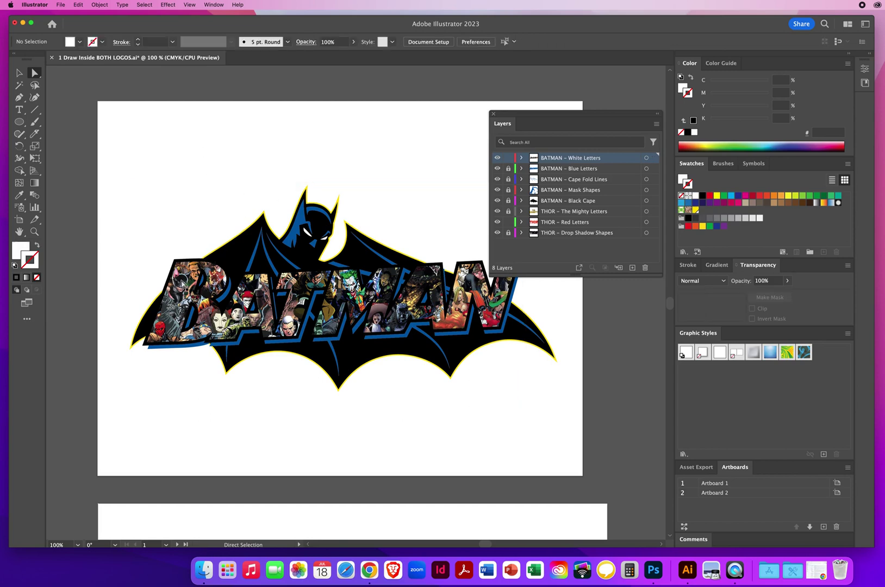
click(181, 282)
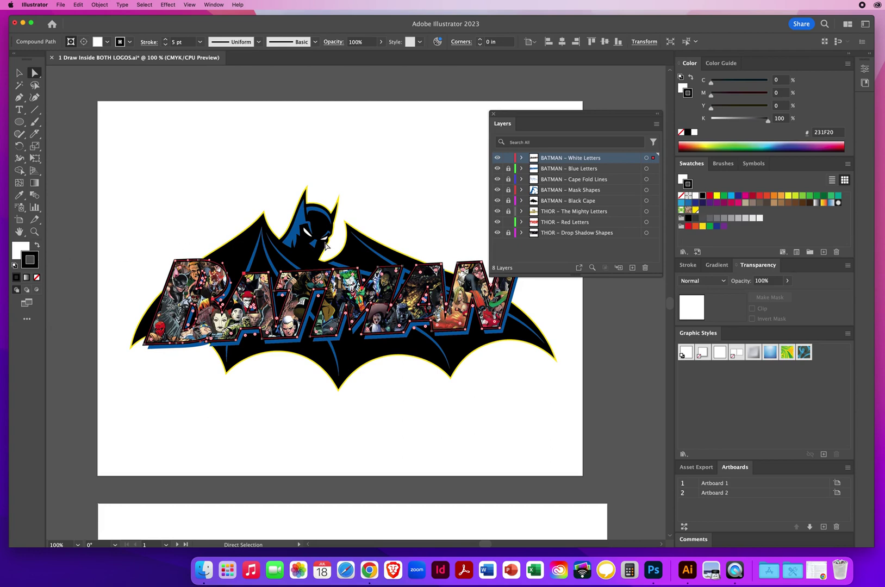
click(696, 210)
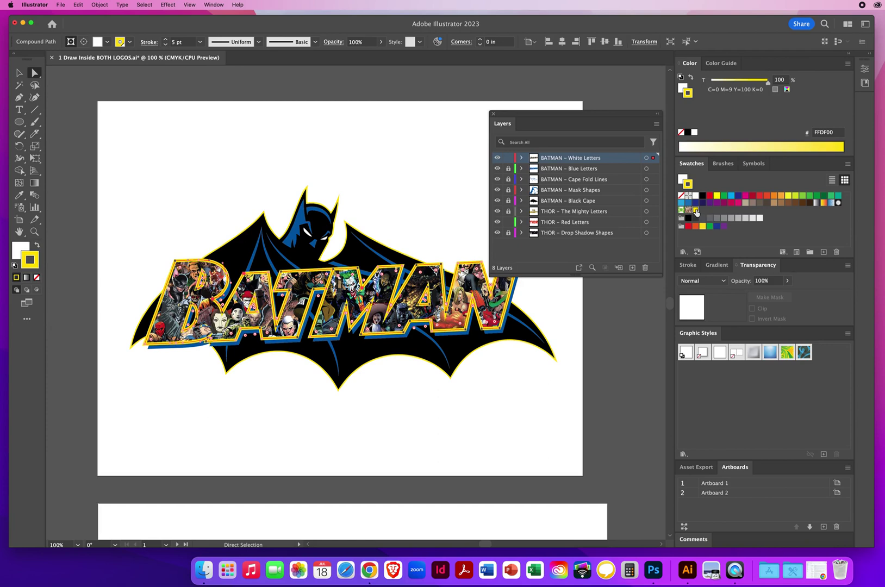
click(190, 153)
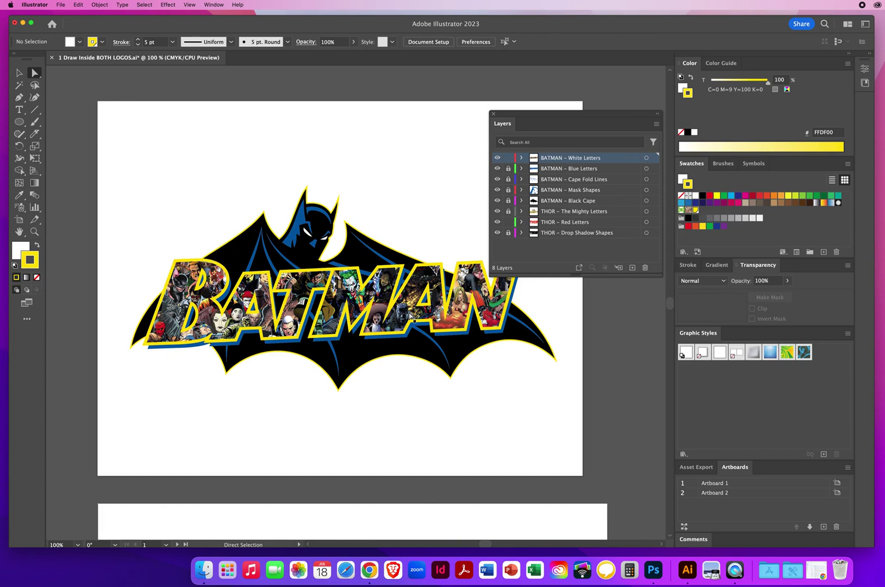
click(34, 231)
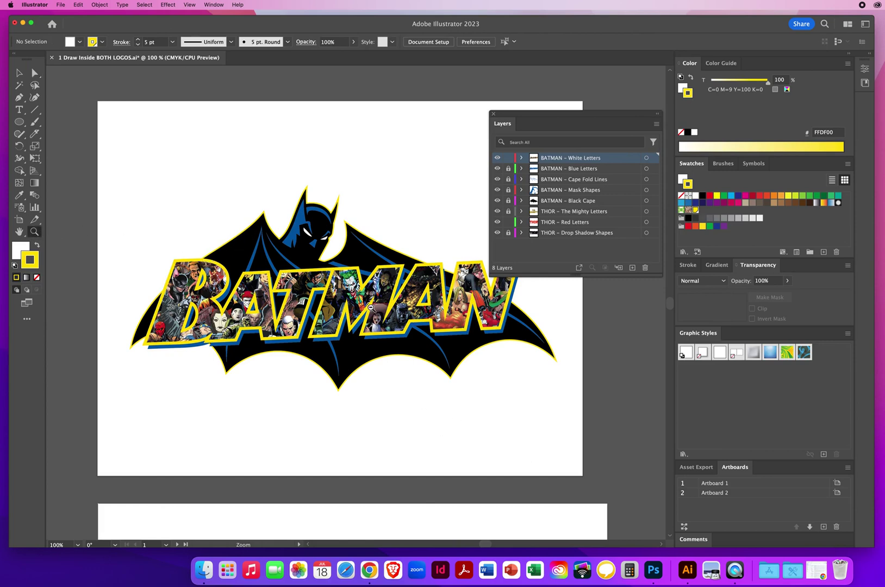
alt+click(371, 308)
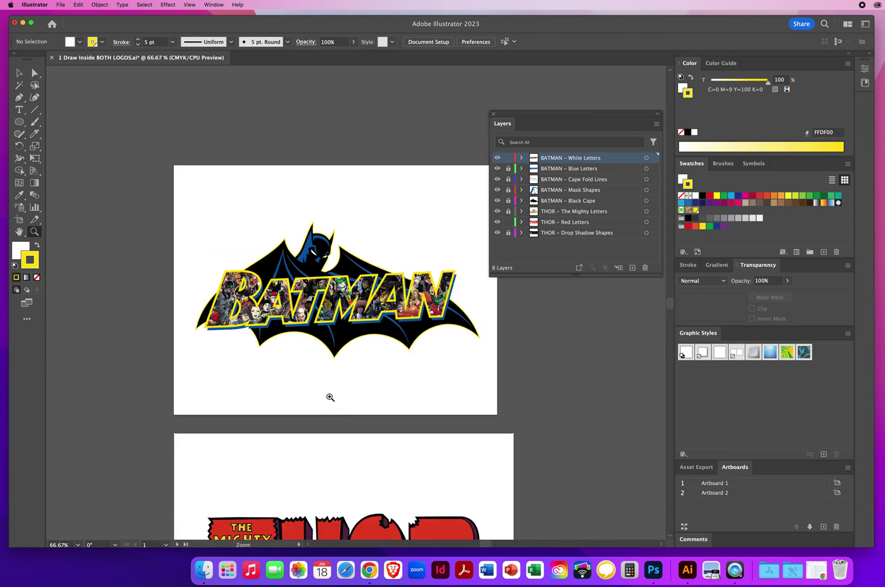
- Pan to the THOR artboard, make it active, and target the THOR – Red Letters layer
key(space)
drag(334, 465, 326, 206)
click(19, 72)
click(226, 204)
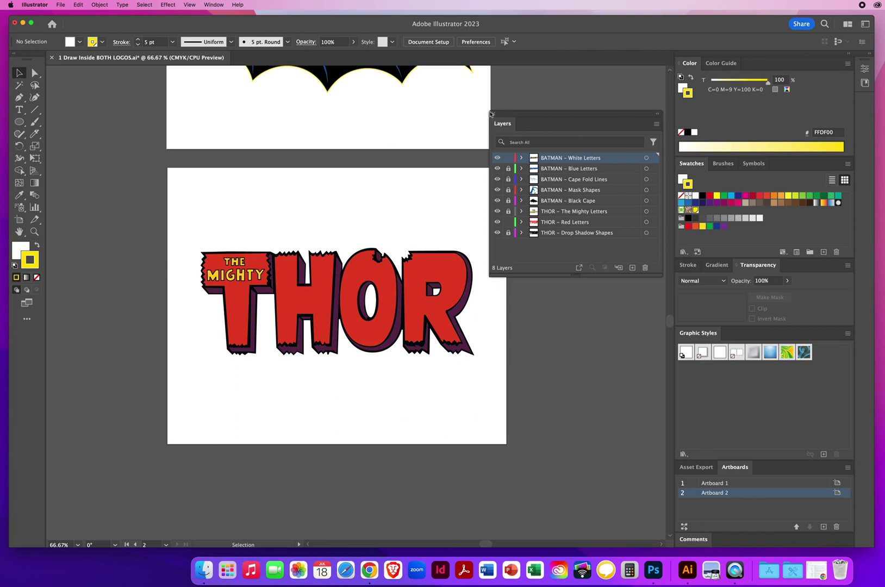
drag(491, 114, 505, 97)
click(587, 206)
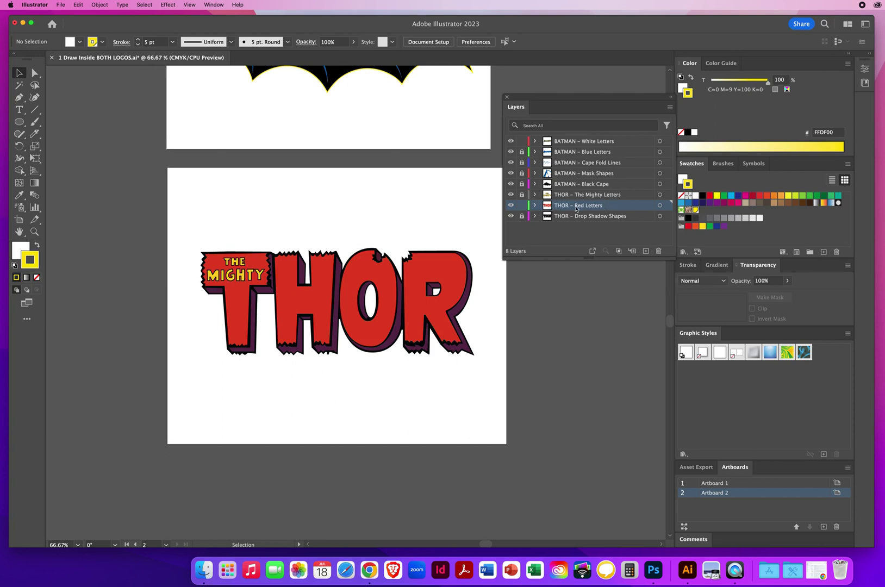
- Unlock THOR – Red Letters, place 3 Thor Photo.jpg over the logo, then move it right
click(522, 206)
click(61, 6)
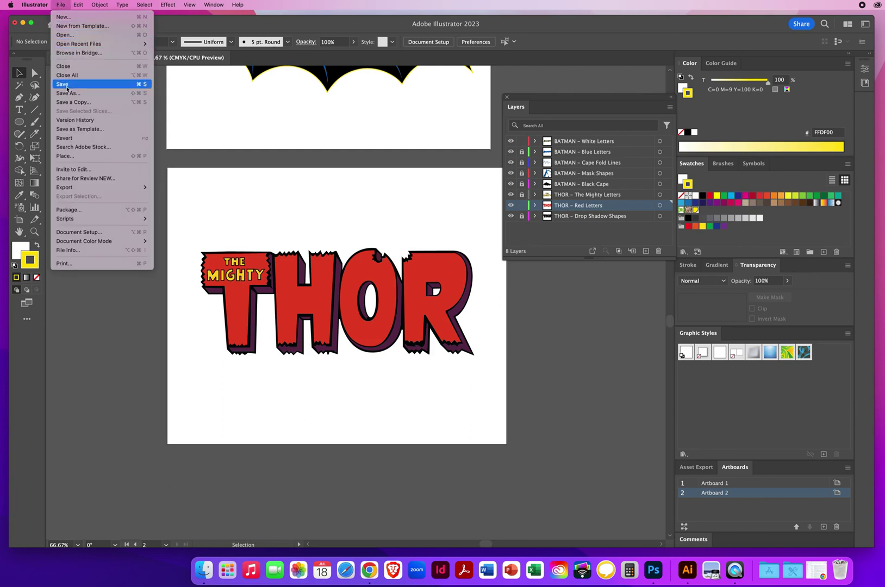
click(66, 156)
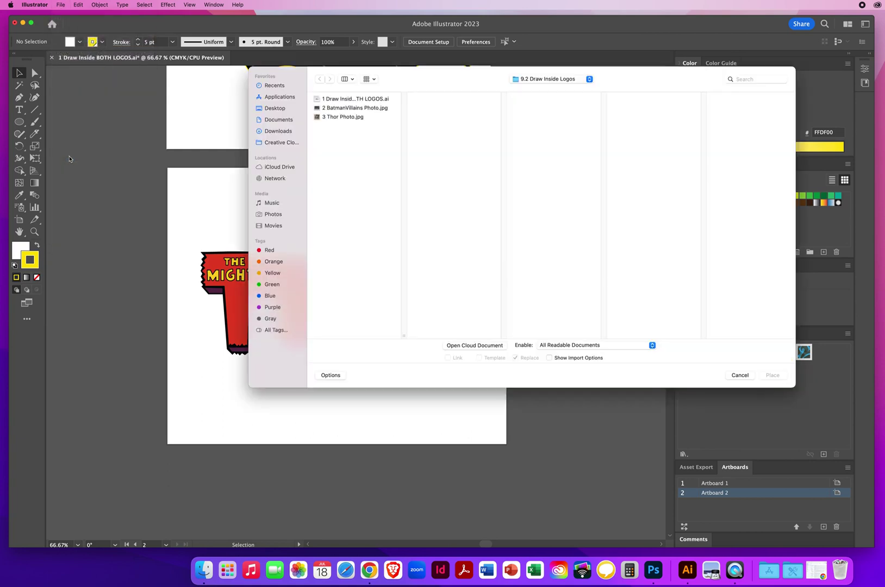
click(335, 116)
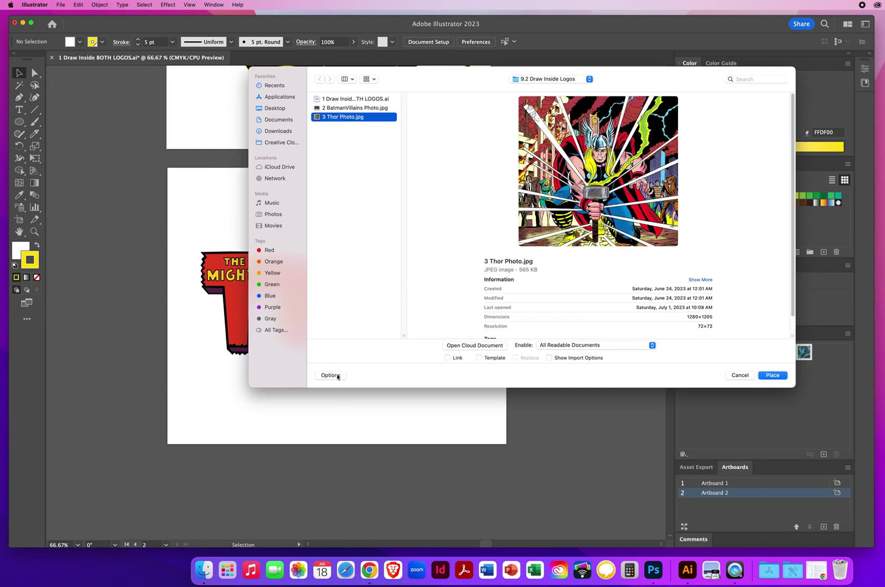
click(772, 375)
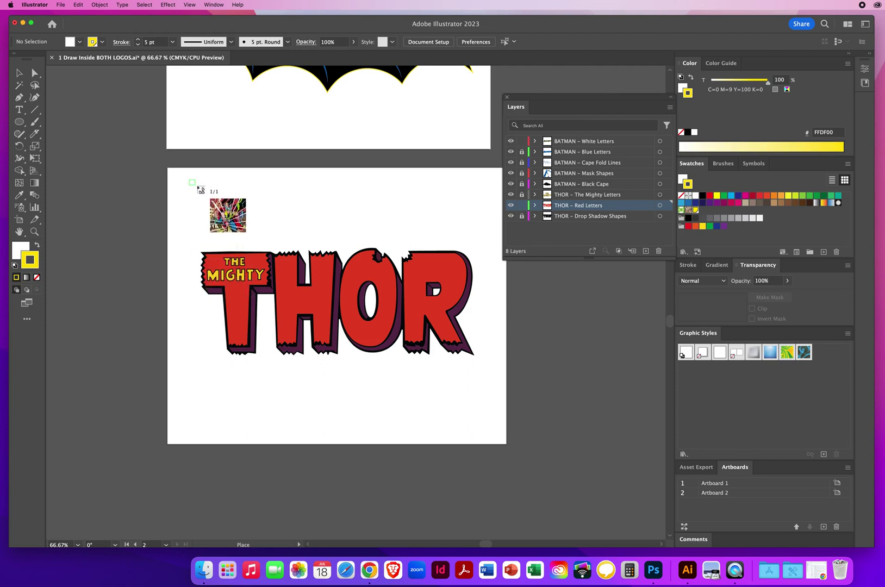
drag(199, 187, 493, 455)
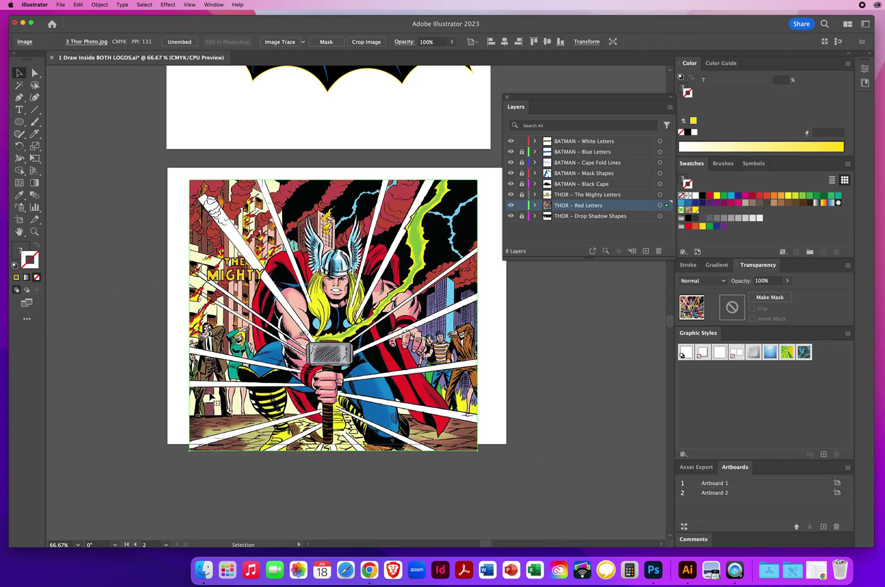
drag(237, 398, 542, 419)
- Deselect the Thor photo, select the red T and H, and inspect the BATMAN clip group
click(283, 414)
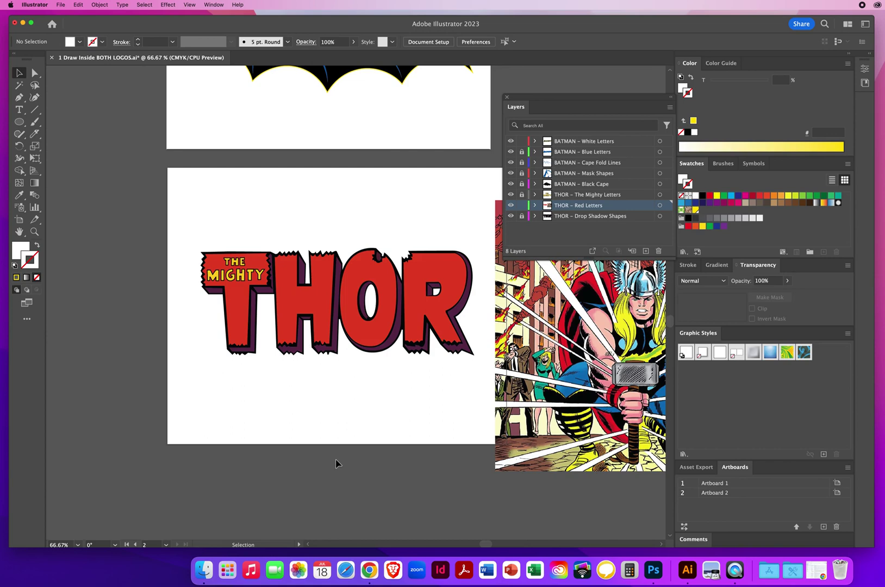
drag(368, 199, 354, 327)
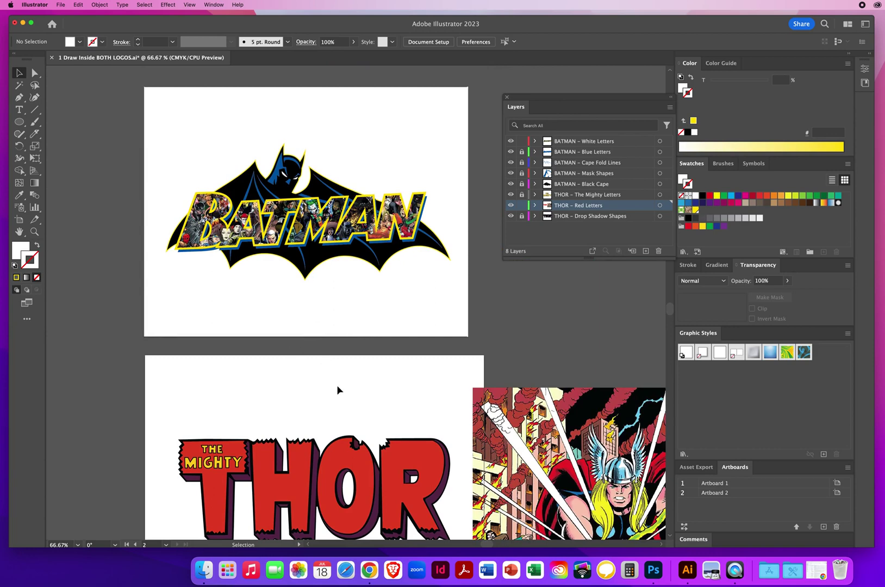
drag(312, 405, 306, 211)
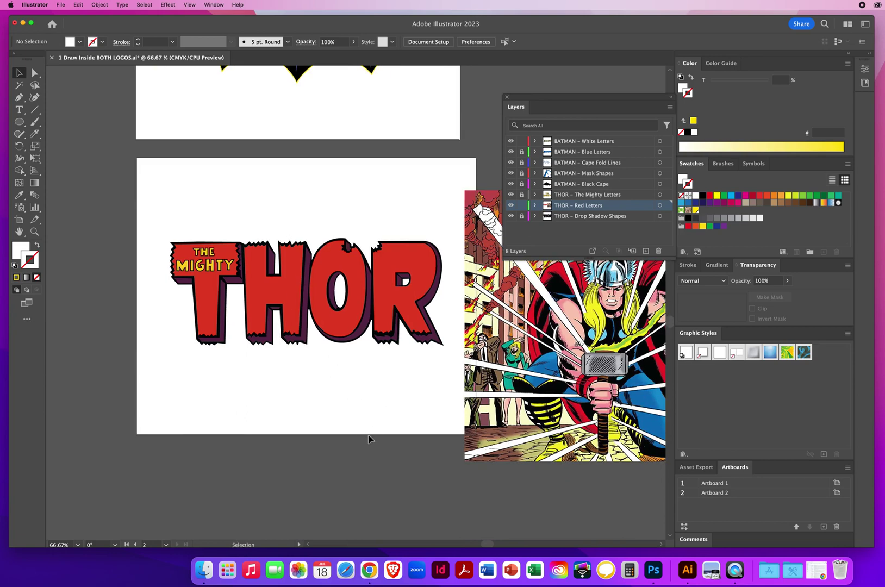
click(207, 301)
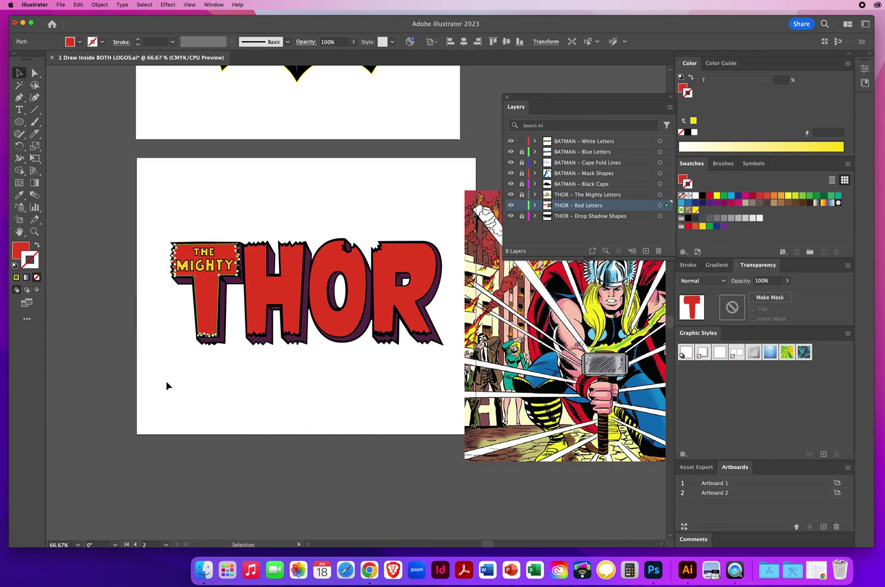
shift+click(257, 287)
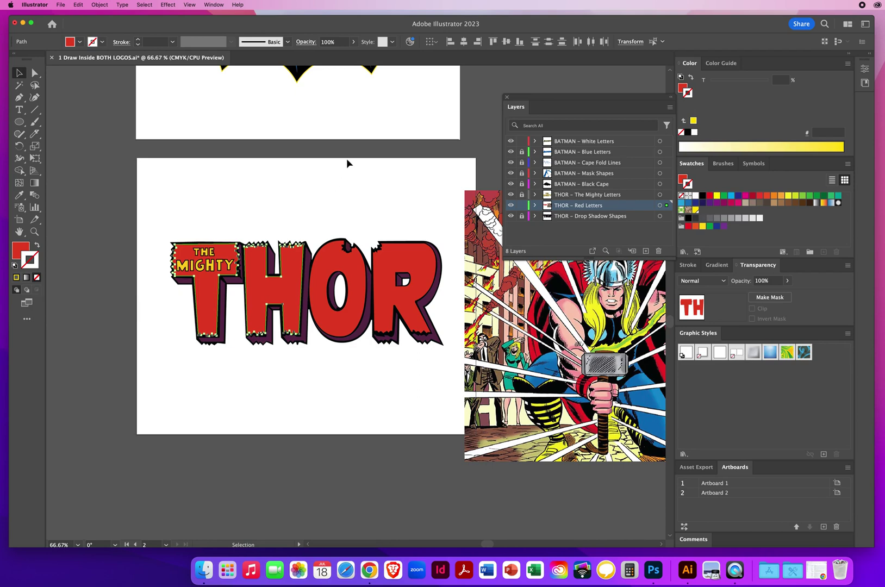
drag(352, 156, 320, 297)
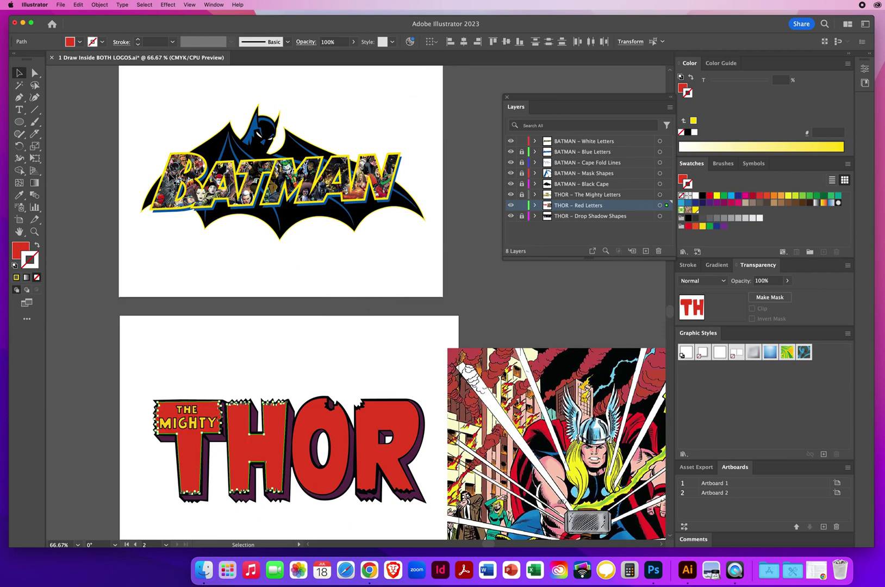
click(369, 161)
click(219, 325)
- Select the red T, H, O and R letters of THOR together
scroll(213, 279, down, 5)
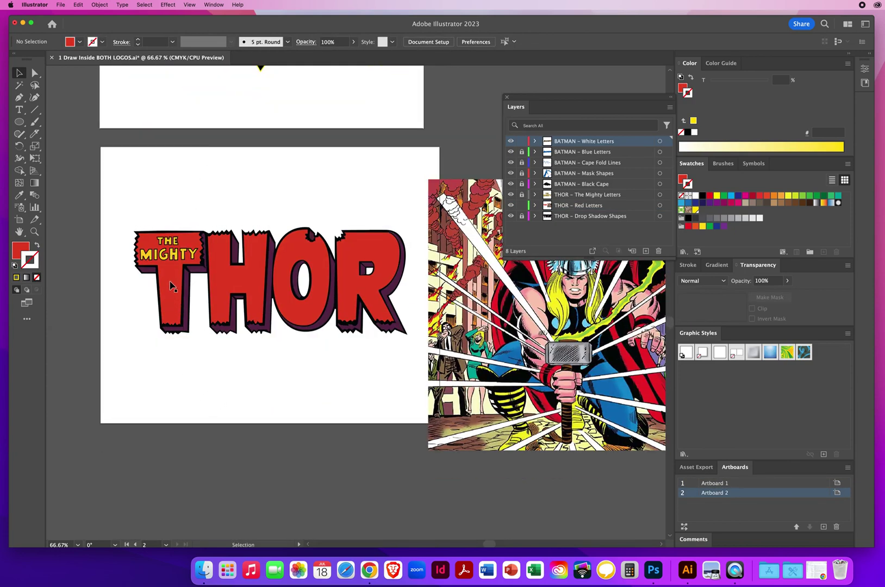
click(173, 290)
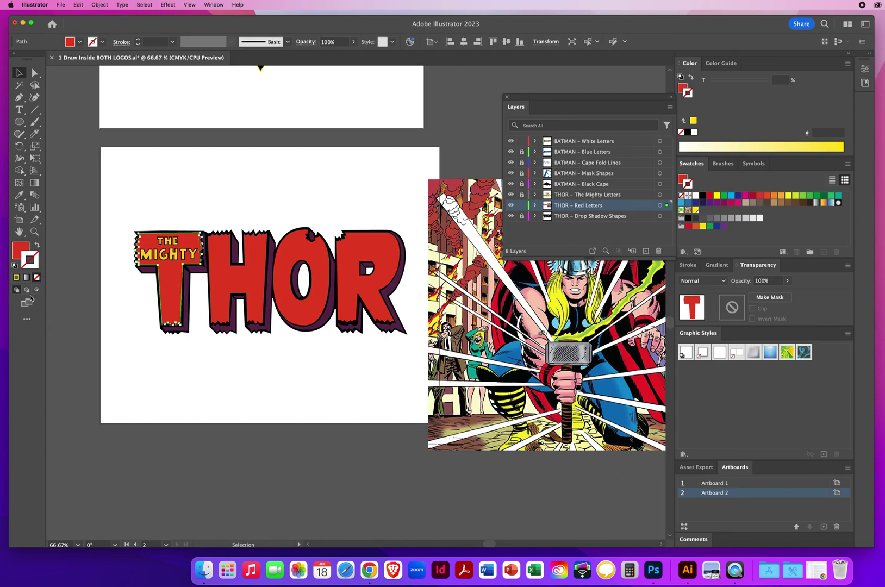
shift+click(227, 284)
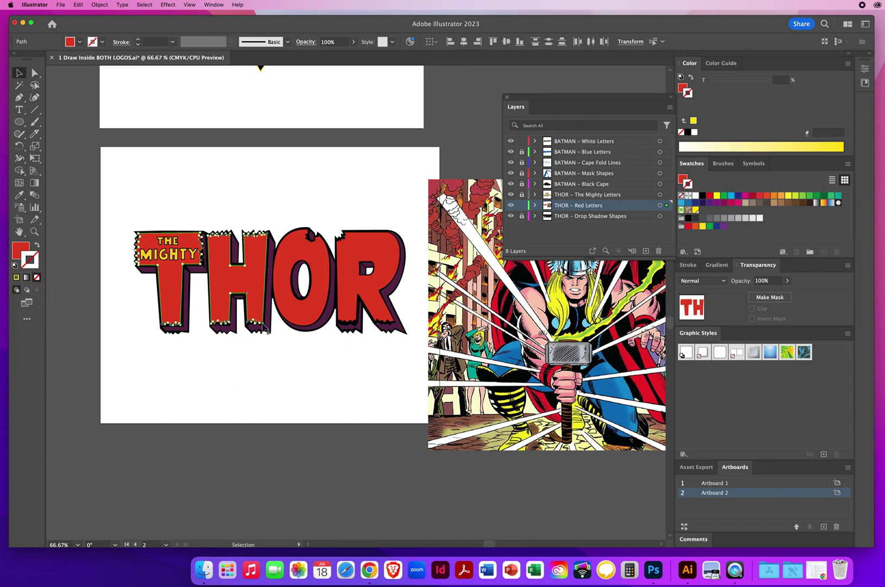
shift+click(290, 261)
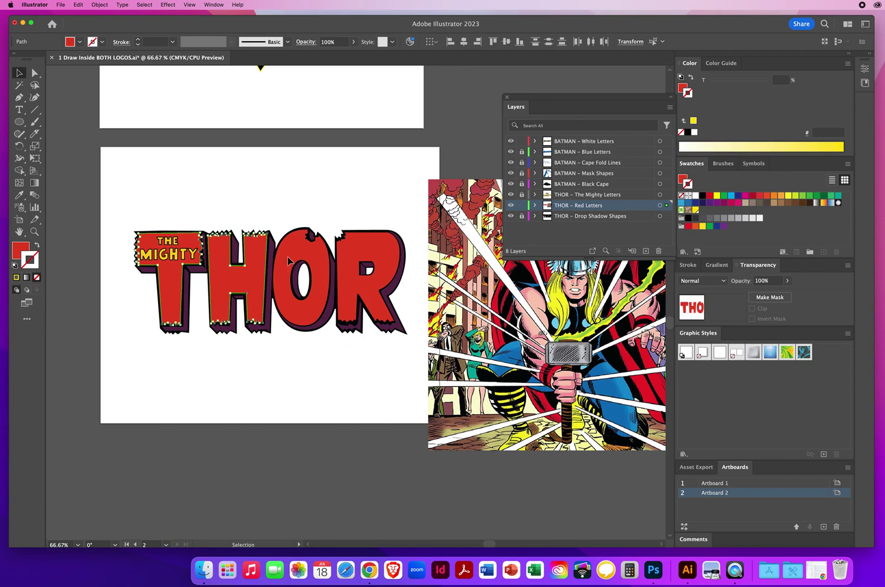
shift+click(350, 256)
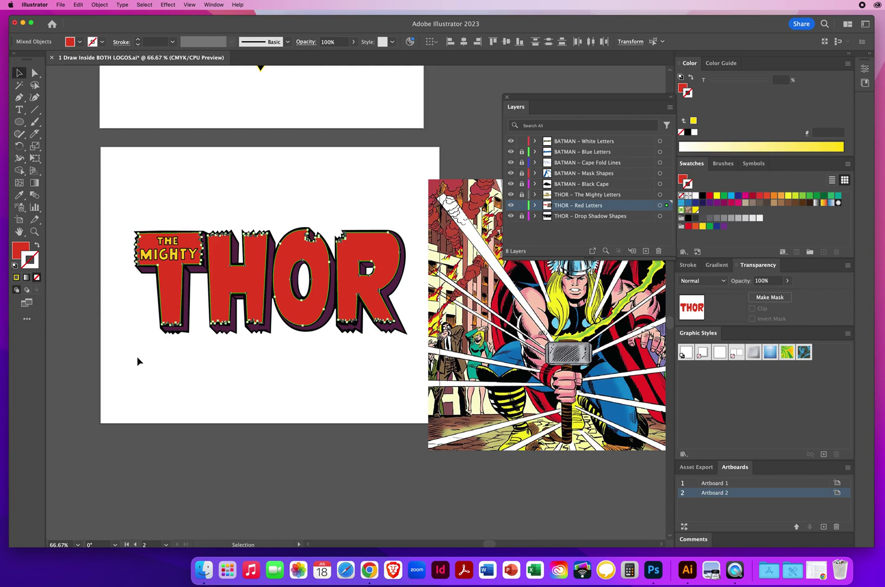
- Make the four red THOR letters one compound path and turn on Draw Inside mode
click(100, 5)
mouse_move(123, 333)
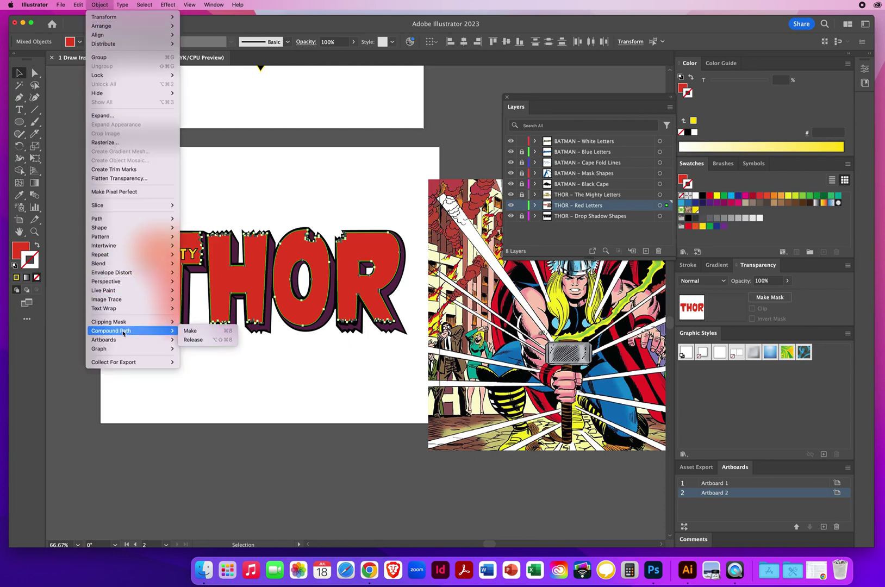
click(194, 332)
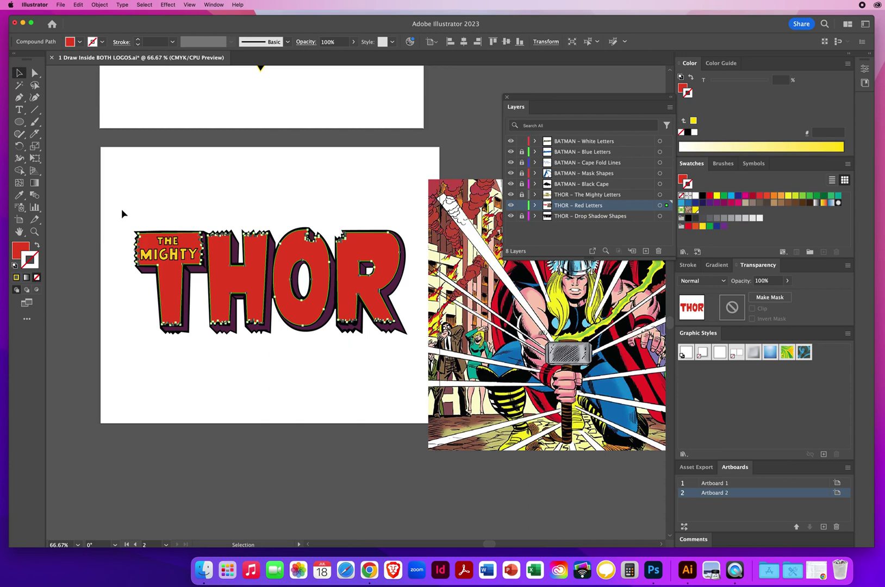
click(36, 291)
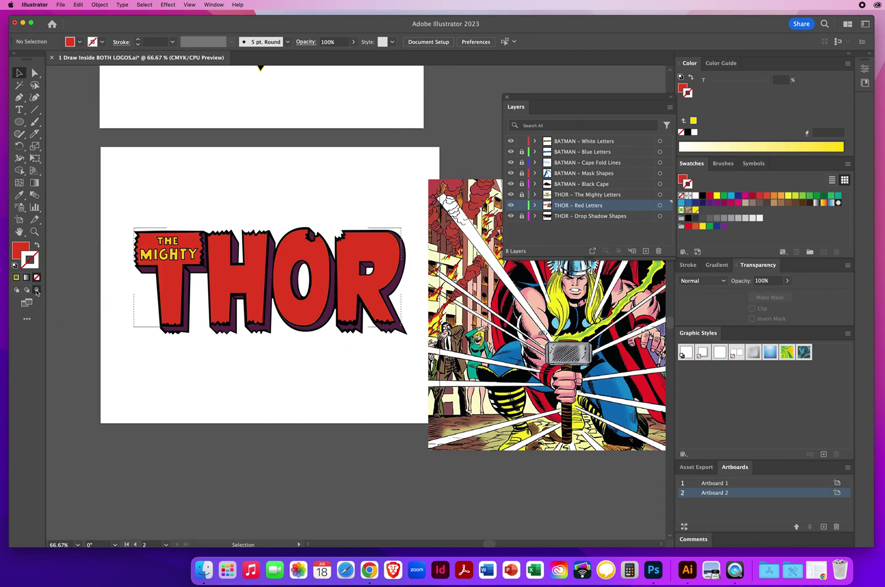
- Cut the Thor comic photo and paste it into the THOR letters, then deselect
click(495, 302)
click(79, 4)
click(78, 39)
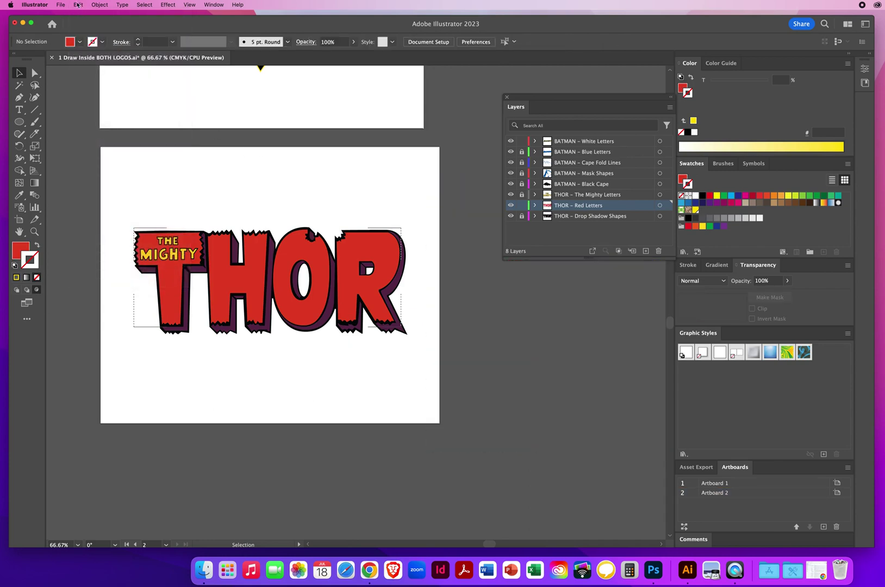
click(78, 5)
click(77, 59)
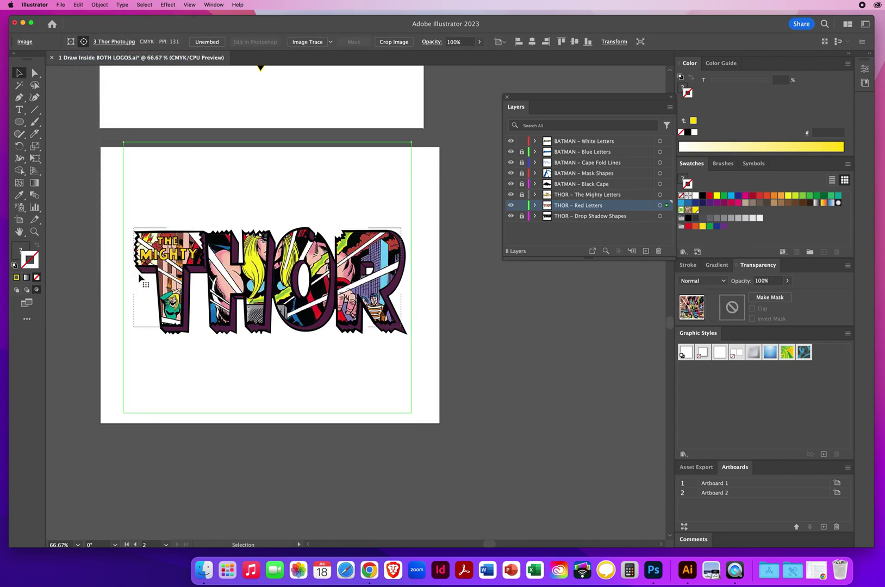
click(114, 188)
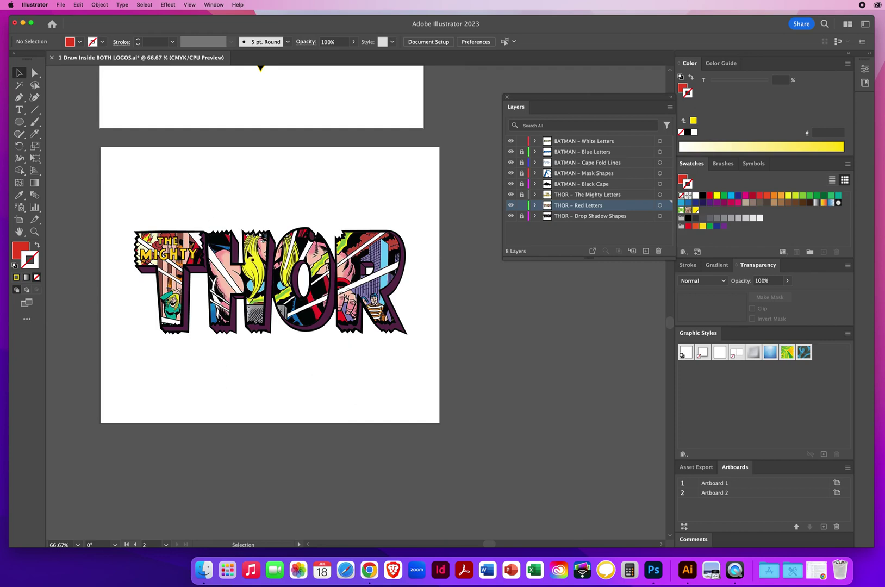
drag(244, 275, 320, 202)
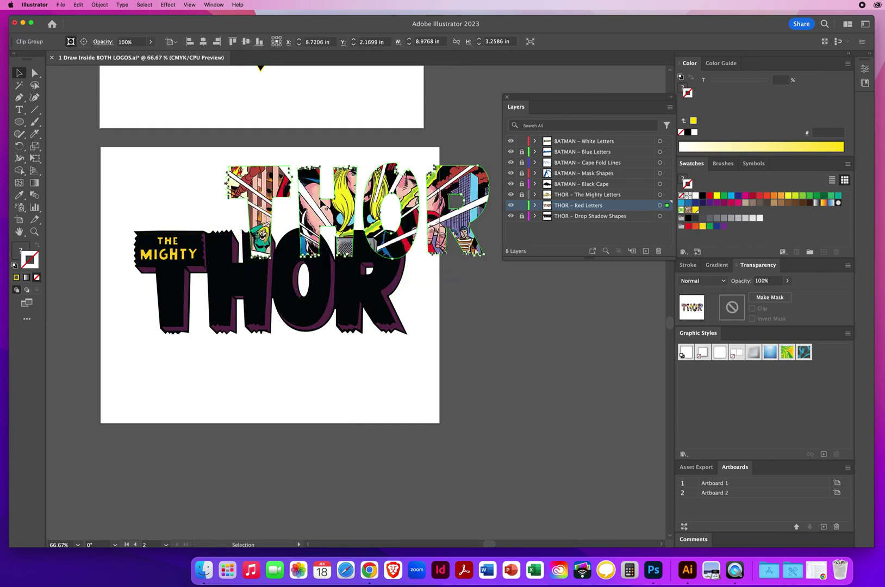
click(79, 5)
click(87, 17)
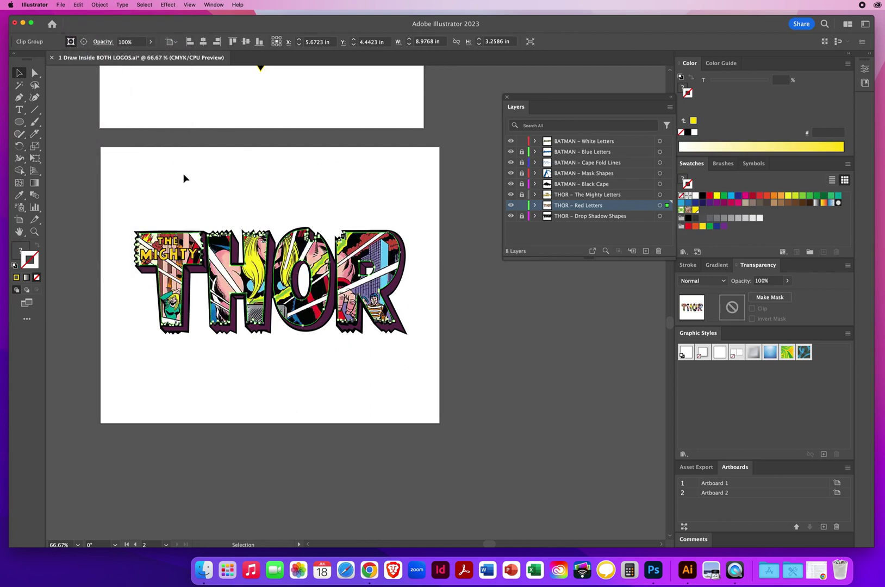
click(138, 186)
click(35, 72)
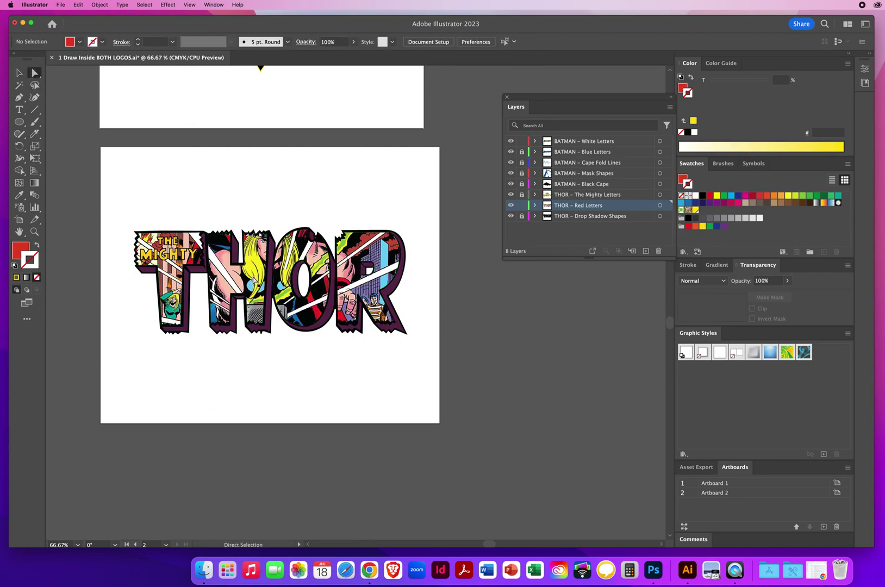
click(256, 265)
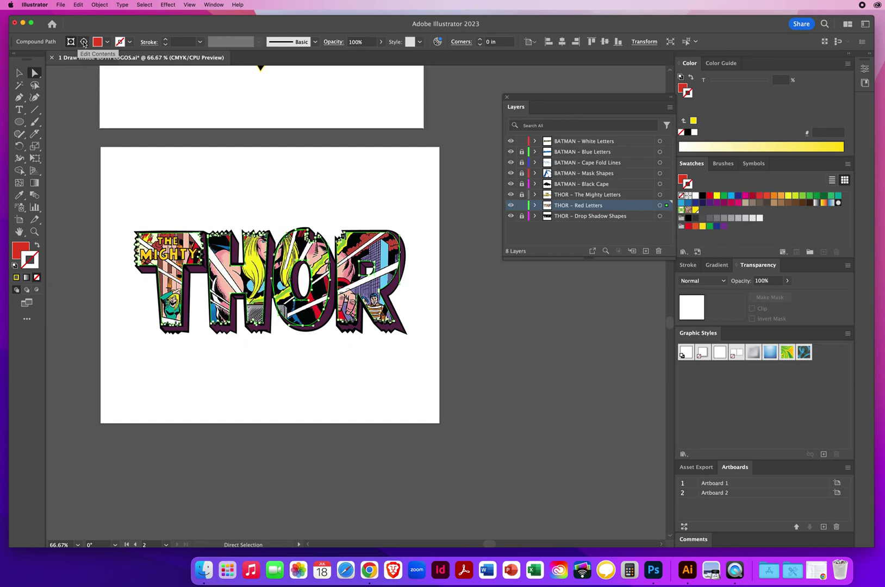
- Select the clipped Thor photo and nudge it five steps right and two steps down
click(83, 43)
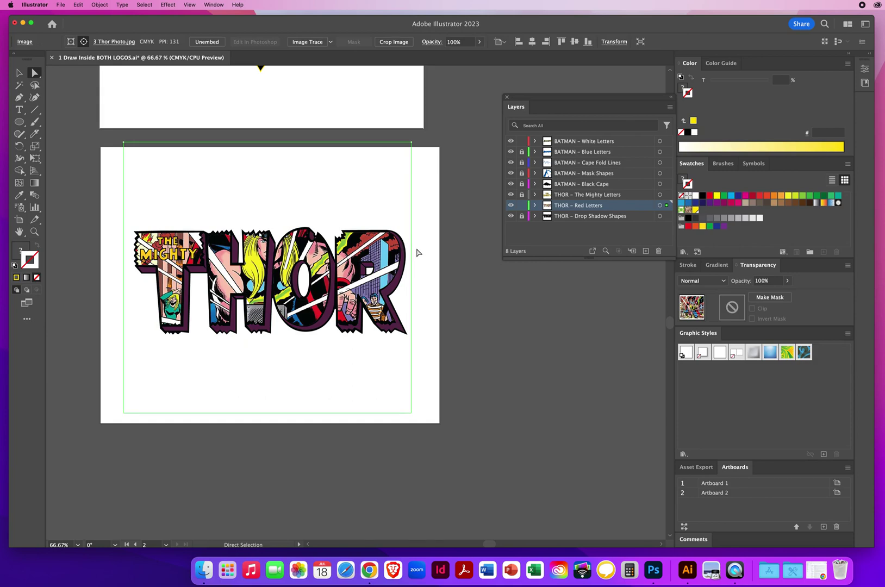
key(Right)
key(Right)
key(Right)
key(Right)
key(Right)
key(Right)
key(Right)
key(Right)
key(Right)
key(Right)
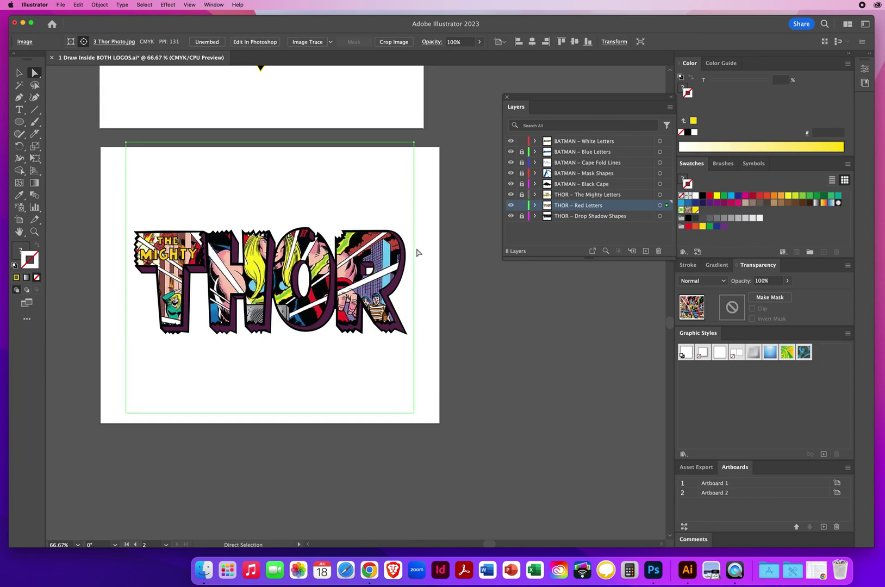
key(Right)
key(Right)
key(Right)
key(Right)
key(Right)
key(Right)
key(Right)
key(Right)
key(Right)
key(Right)
key(Right)
key(Right)
key(Right)
key(Right)
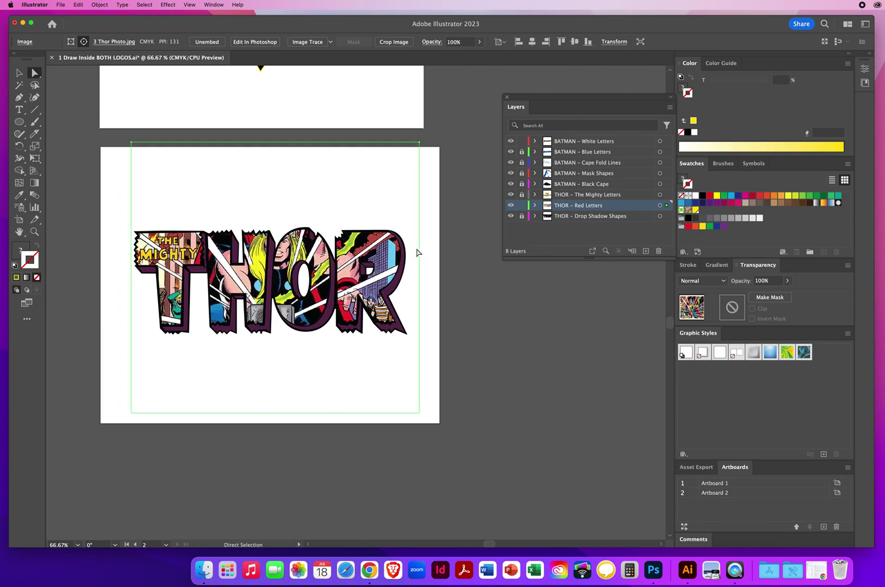
key(Right)
key(Right)
key(Right)
key(Right)
key(Right)
key(Right)
key(Right)
key(Right)
key(Right)
key(Right)
key(Right)
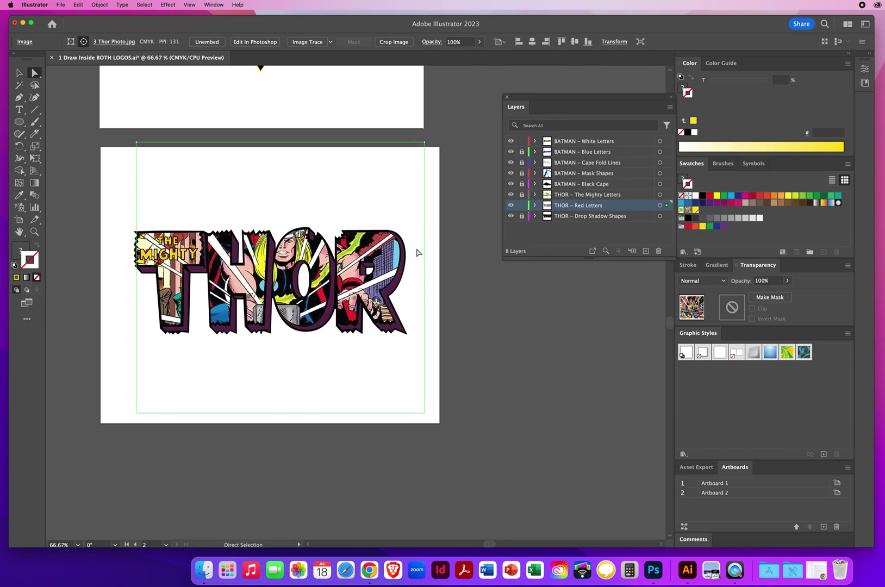
key(Down)
key(Down)
key(Down)
key(Down)
key(Down)
key(Down)
key(Down)
key(Down)
key(Down)
key(Down)
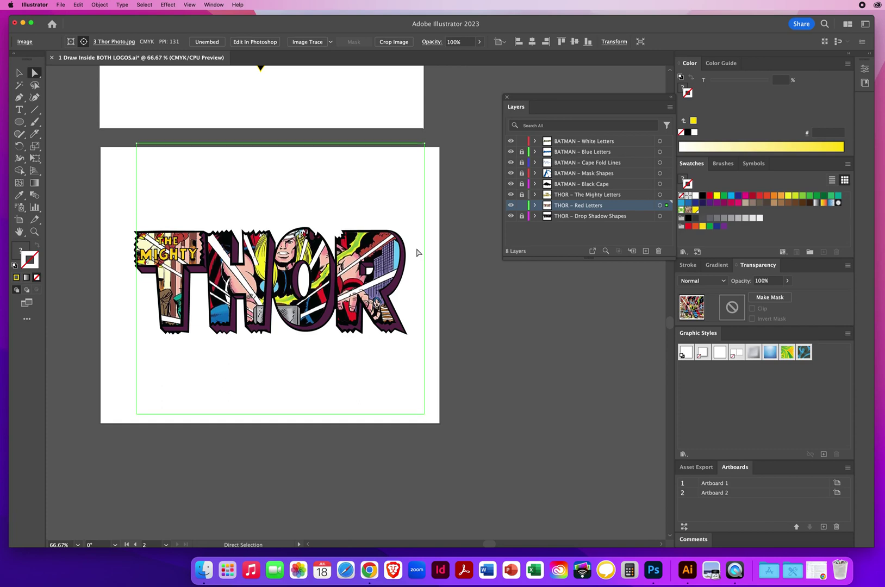
key(Down)
key(Down)
key(Down)
key(Down)
key(Down)
key(Down)
key(Down)
key(Down)
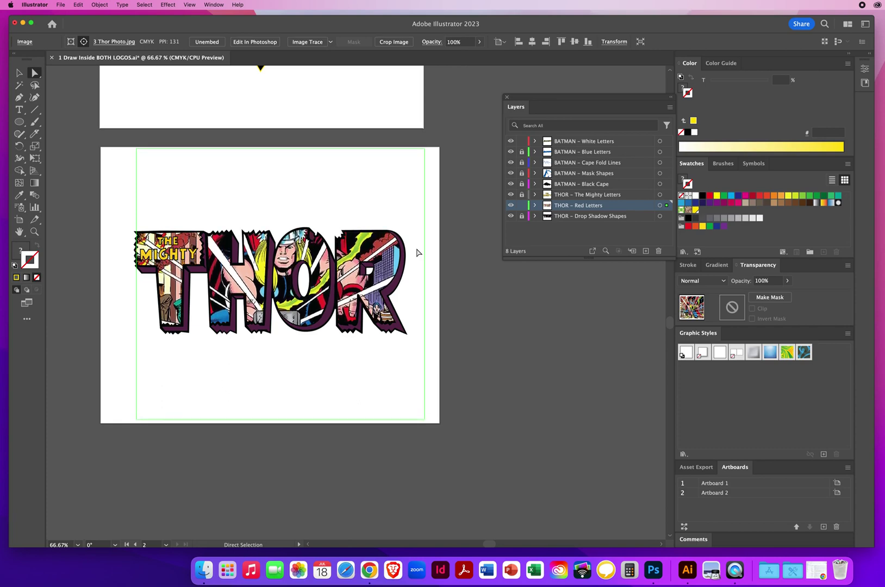
key(Right)
key(Right)
key(Right)
key(Right)
key(Right)
key(Right)
key(Right)
key(Right)
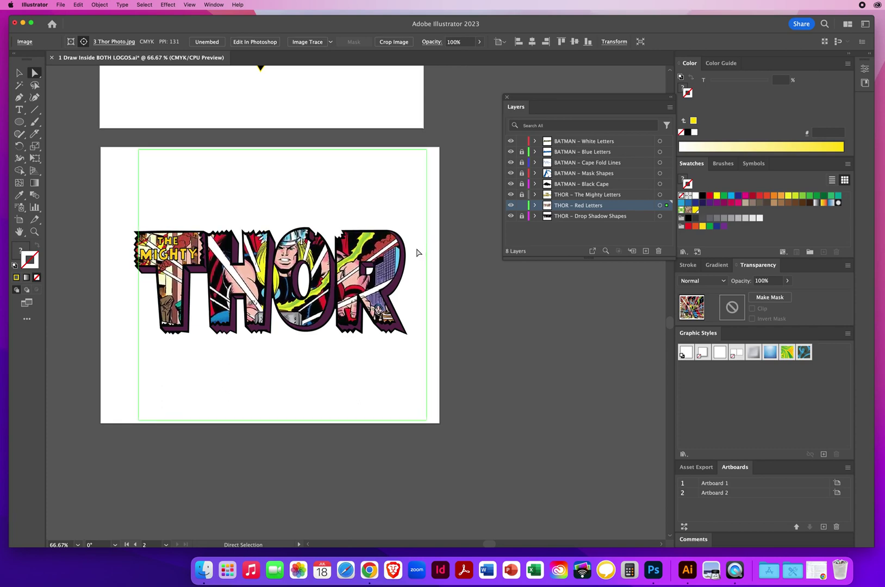
key(Right)
key(Right)
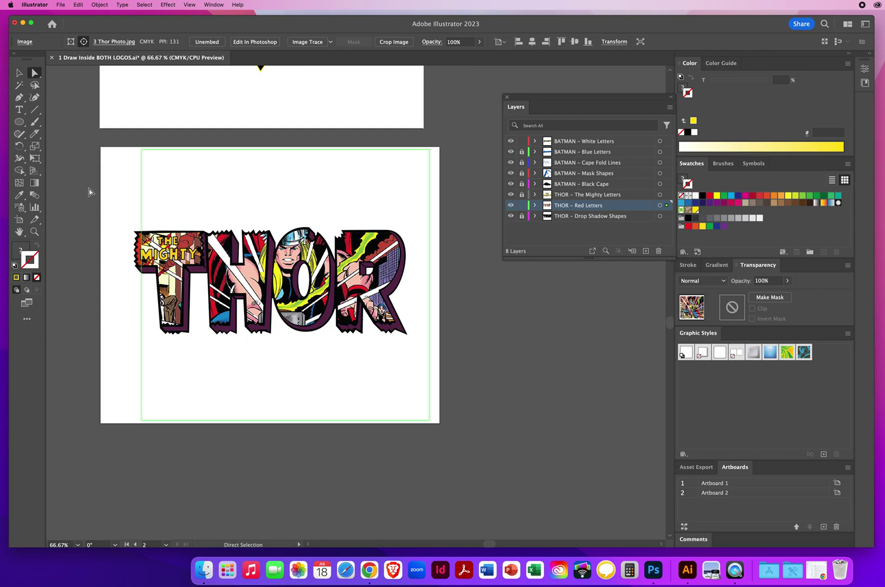
- Enlarge the Thor photo from its bottom-left corner with Free Transform, nudge it down, and deselect
drag(35, 159, 167, 172)
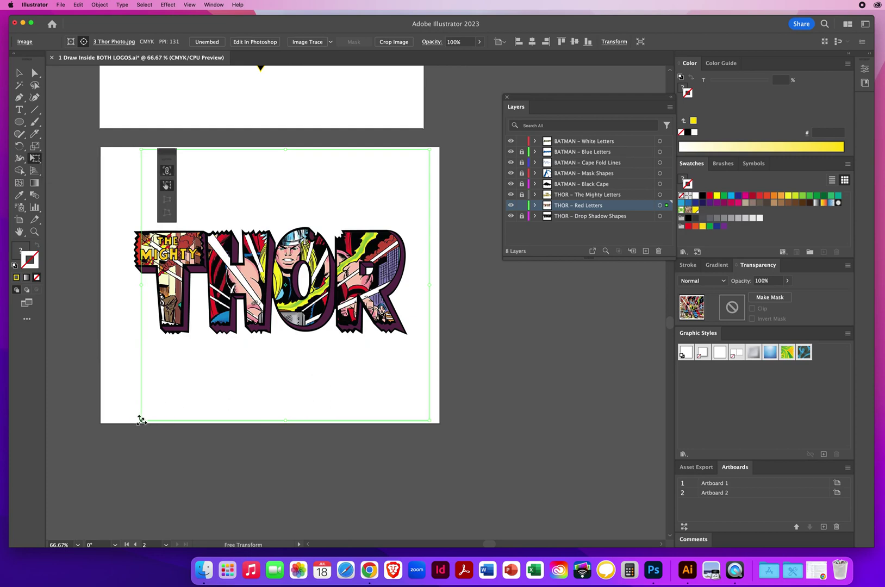
mouse_move(140, 421)
mouse_down()
mouse_move(122, 431)
mouse_move(134, 428)
mouse_up()
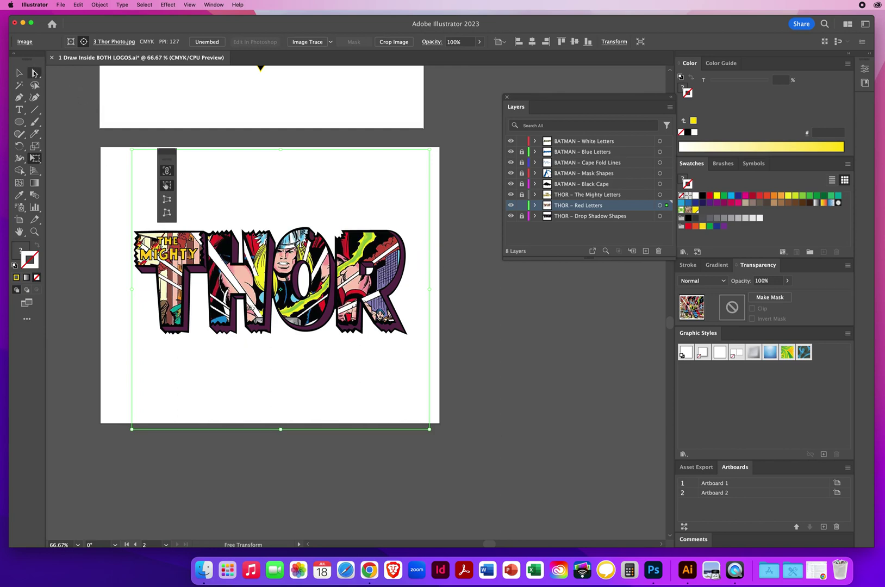
click(35, 73)
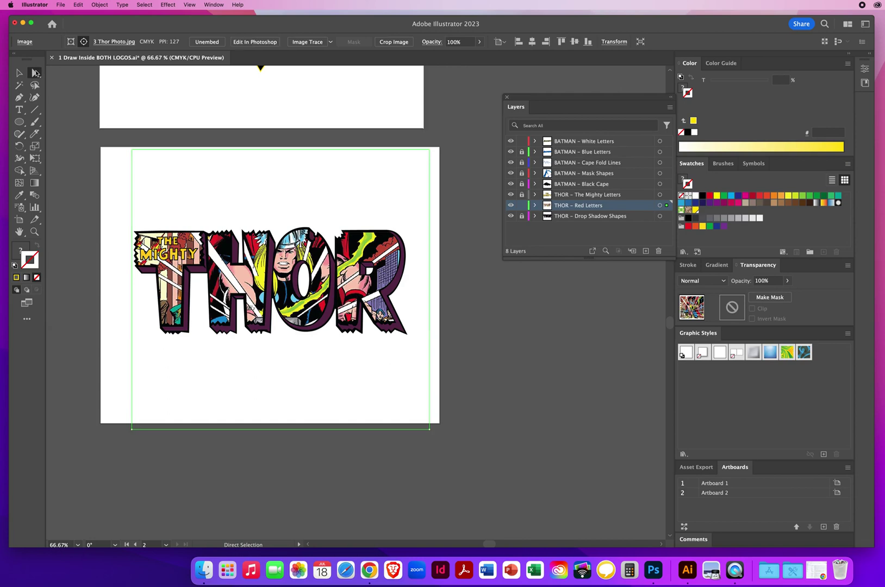
key(Down)
key(Down)
key(Down)
key(Down)
key(Down)
key(Down)
key(Down)
key(Down)
key(Down)
key(Down)
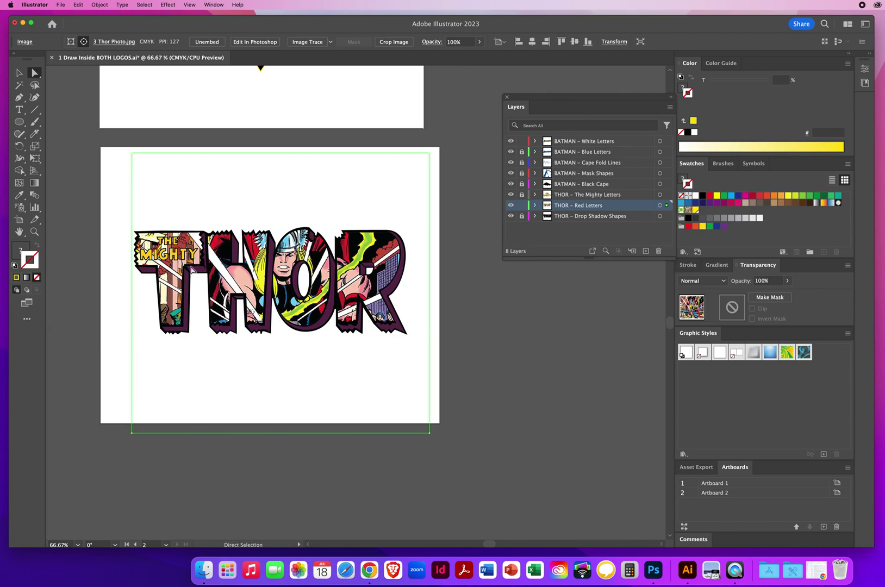
click(451, 196)
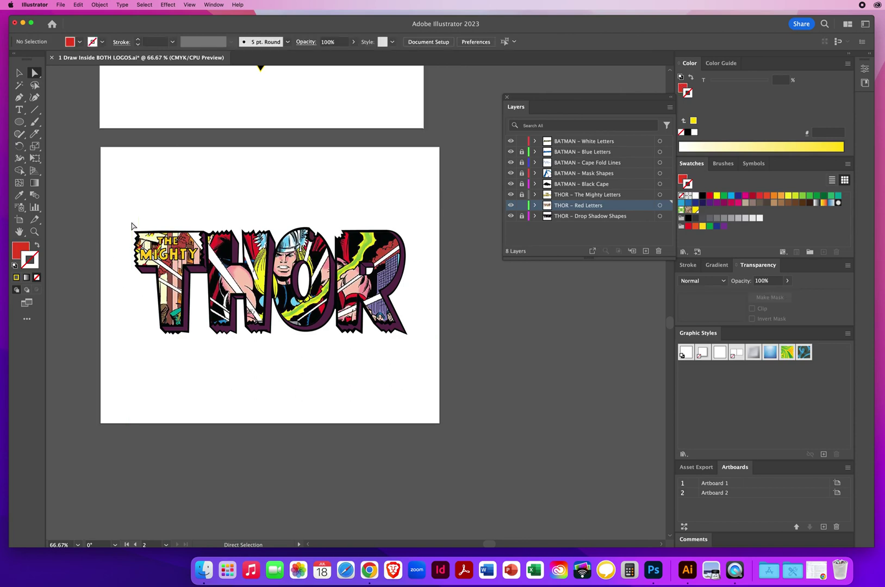
- Bring both filled BATMAN and THOR logos into view and move the Layers panel aside
scroll(198, 278, up, 5)
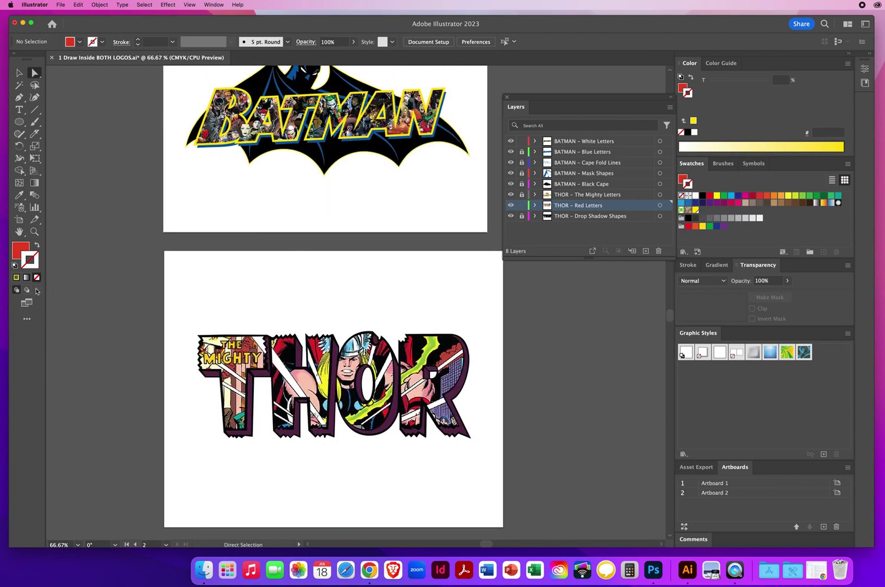
click(19, 72)
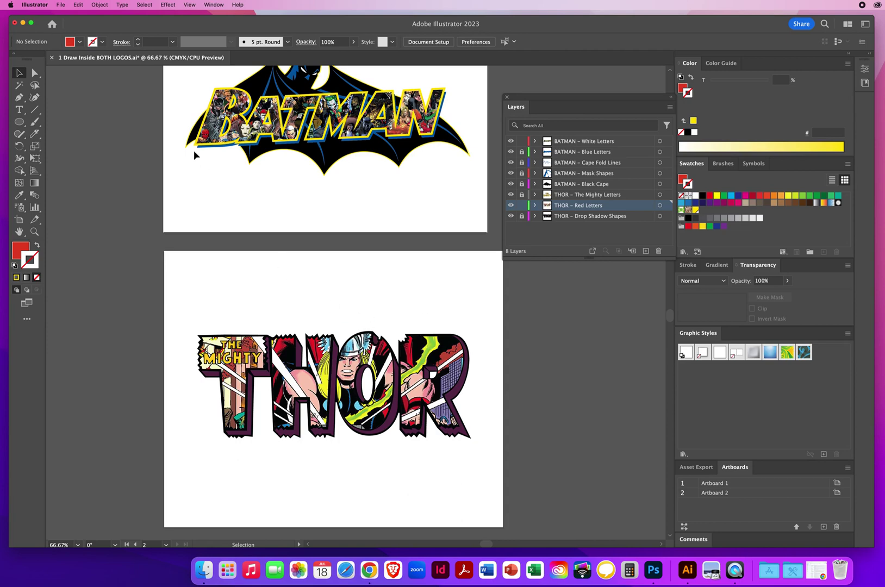
click(100, 5)
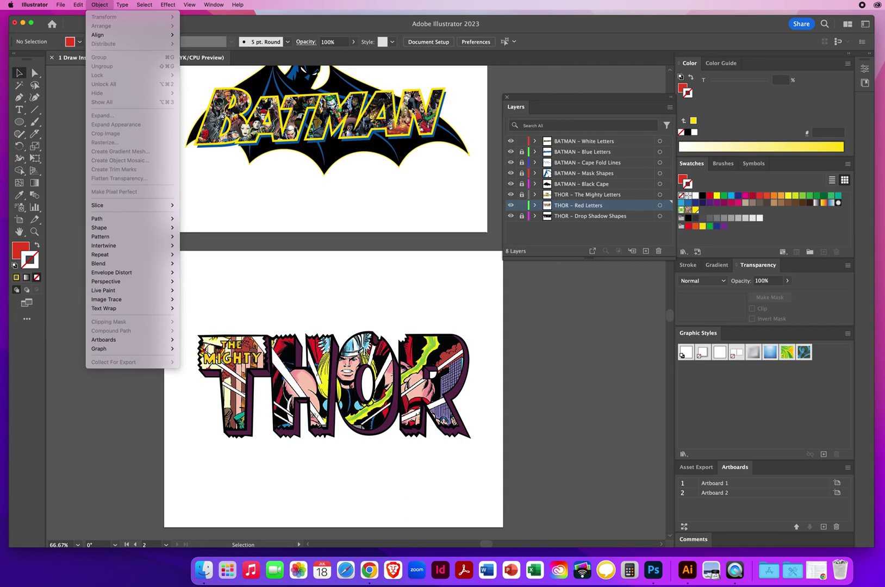
click(264, 288)
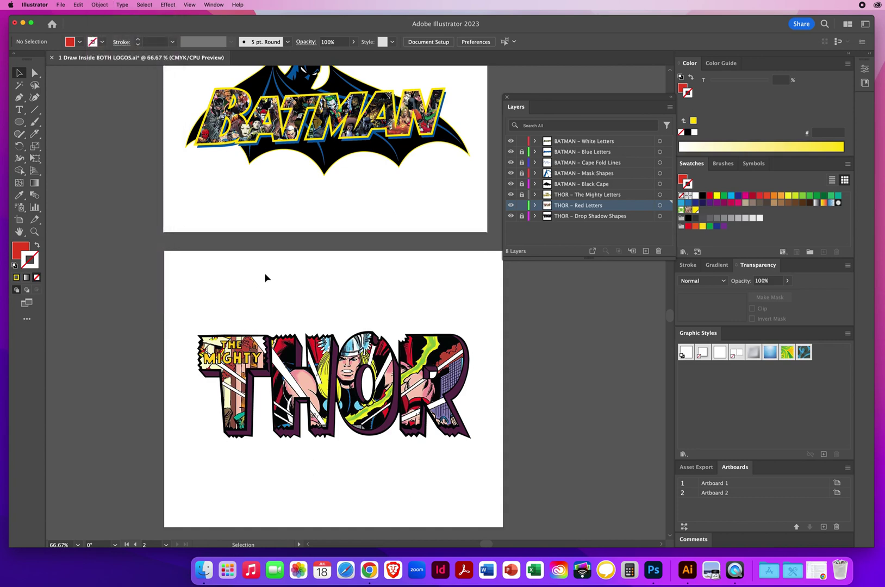
drag(262, 272, 247, 300)
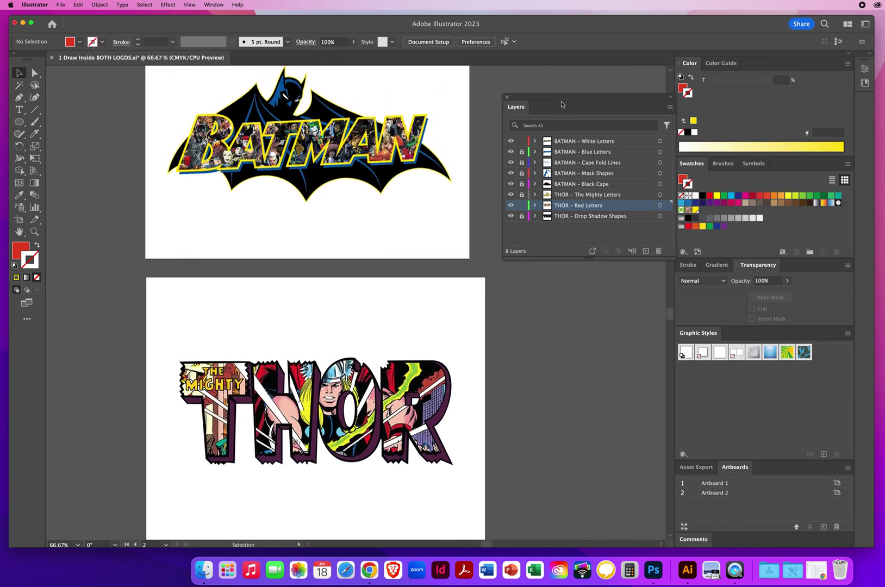
drag(562, 103, 496, 199)
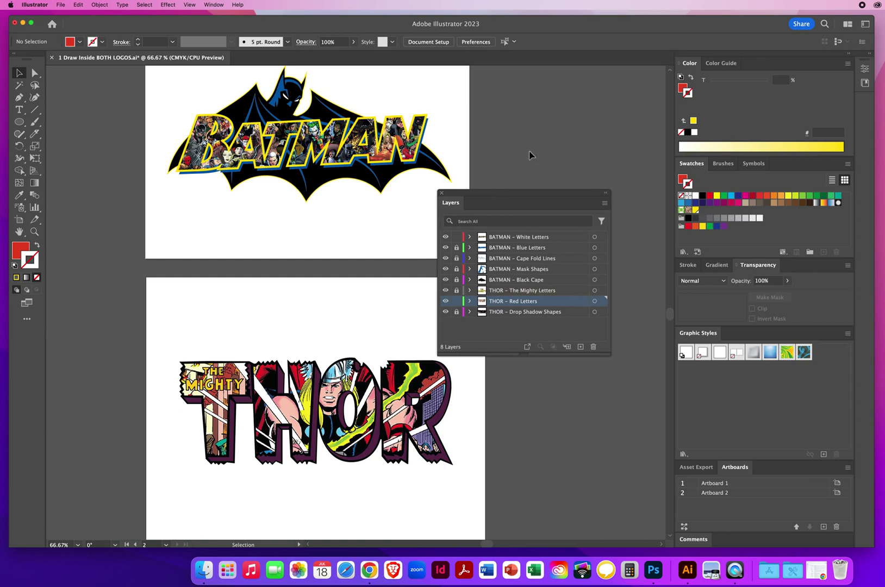